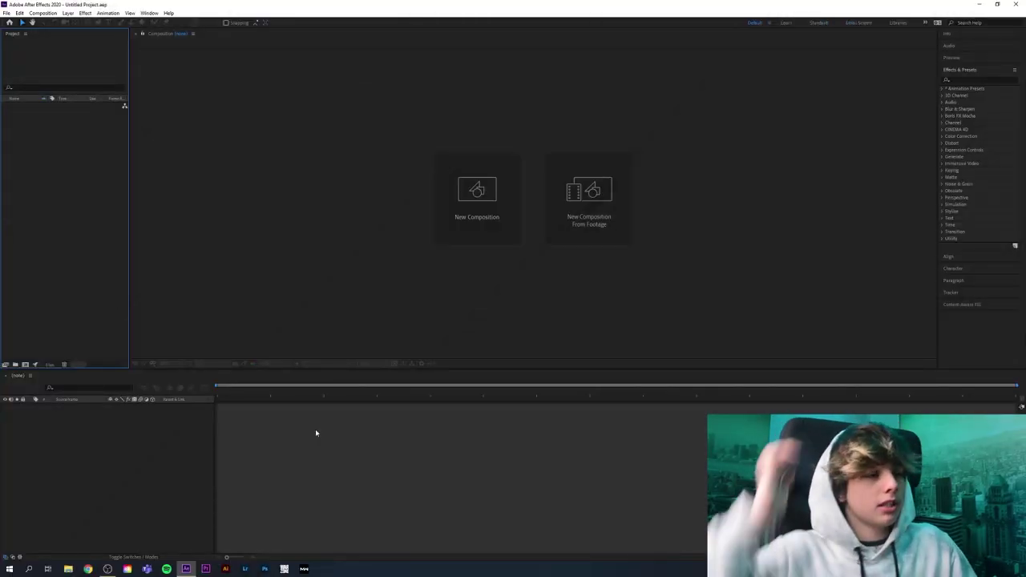
# Create a new HDTV 1080 composition named 'poradnik z cennika' with a black background.
pyautogui.click(456, 220)
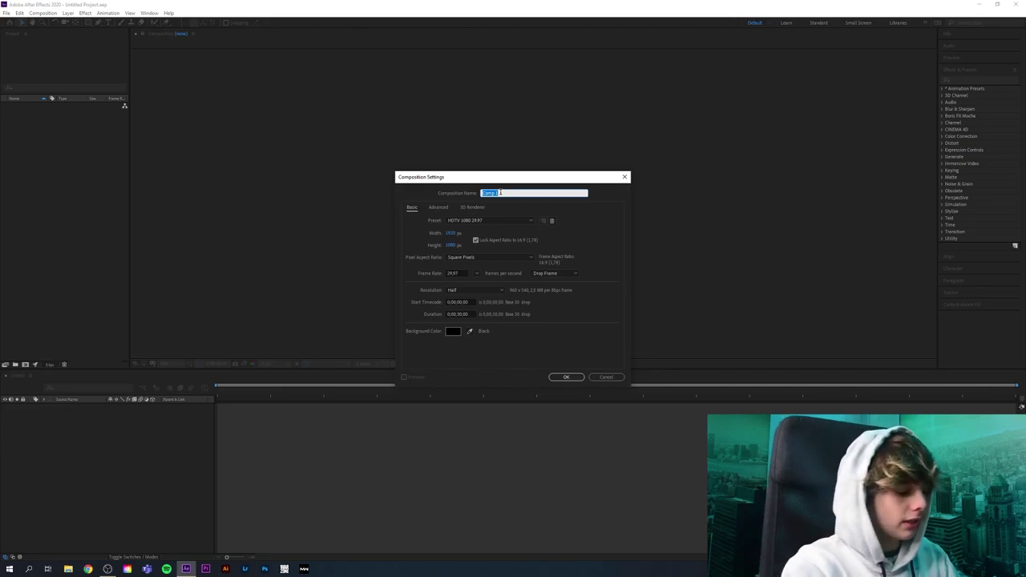
pyautogui.write('pozadi')
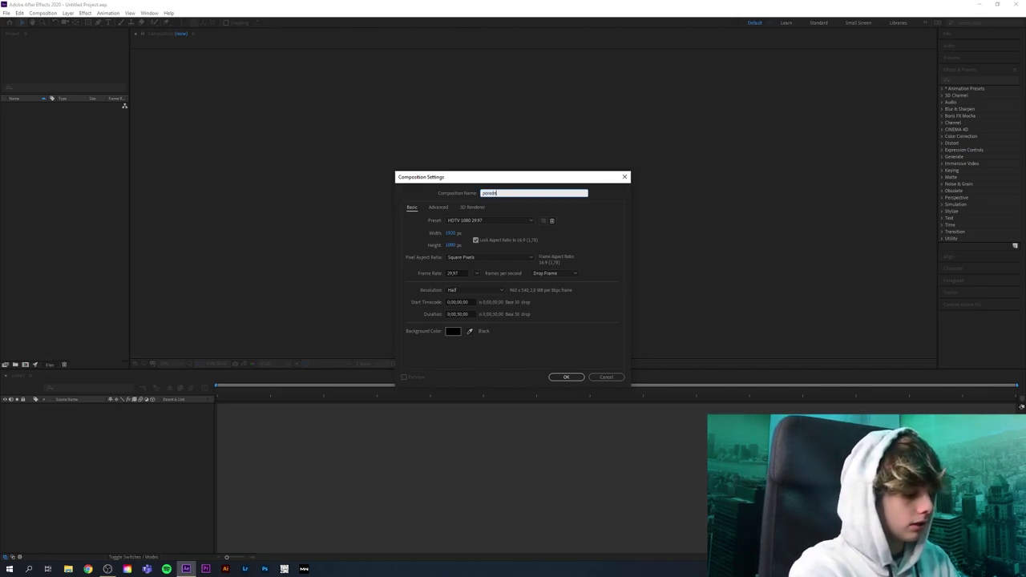
pyautogui.write('k z cen')
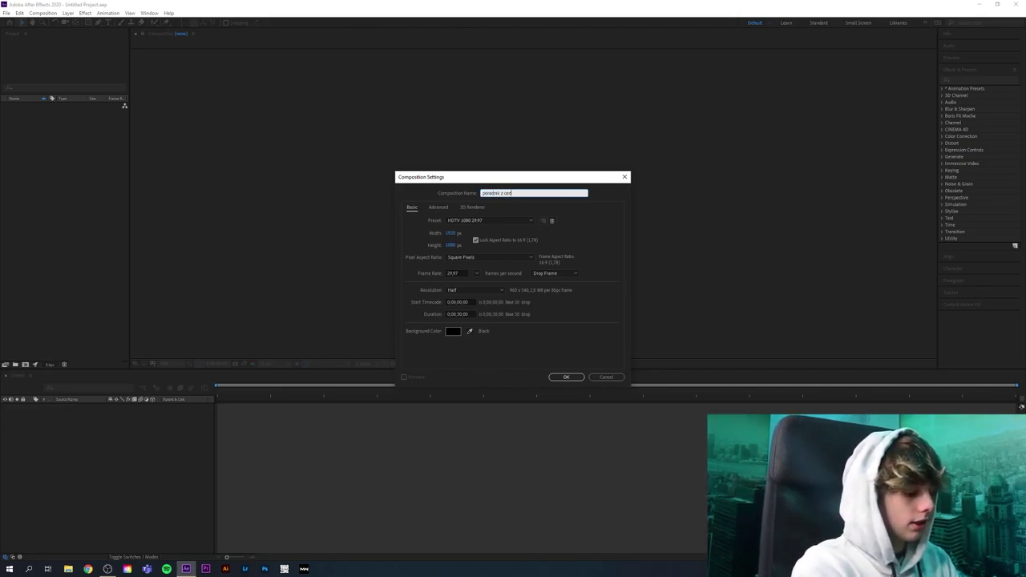
pyautogui.write('ika')
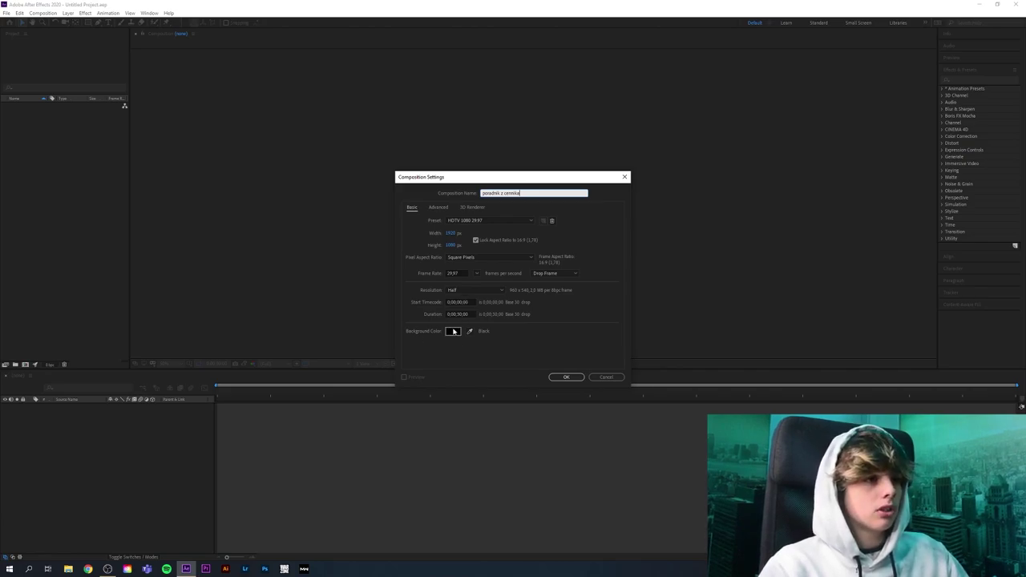
pyautogui.click(567, 377)
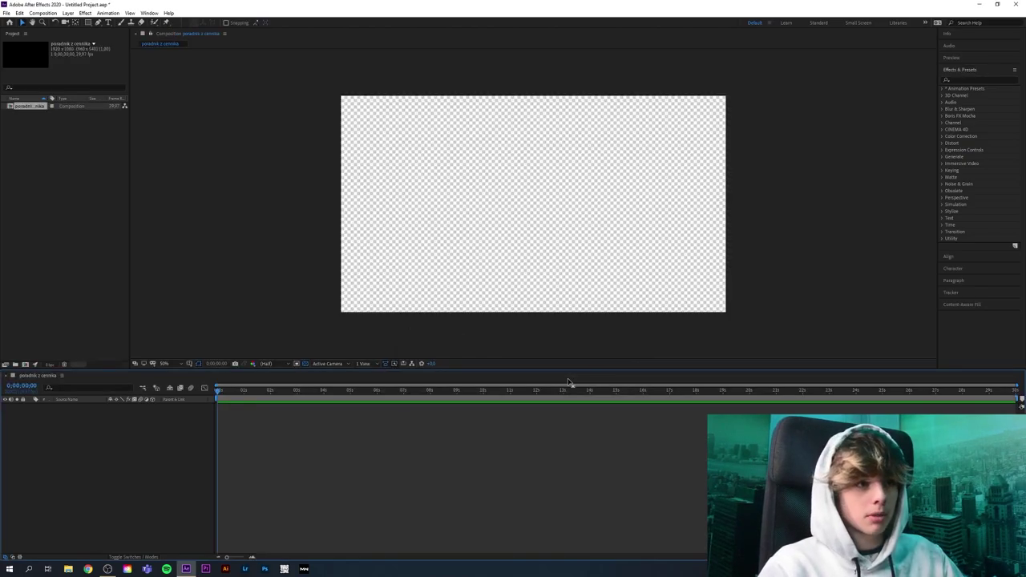
# Turn off the transparency grid so the composition shows a black frame.
pyautogui.click(305, 364)
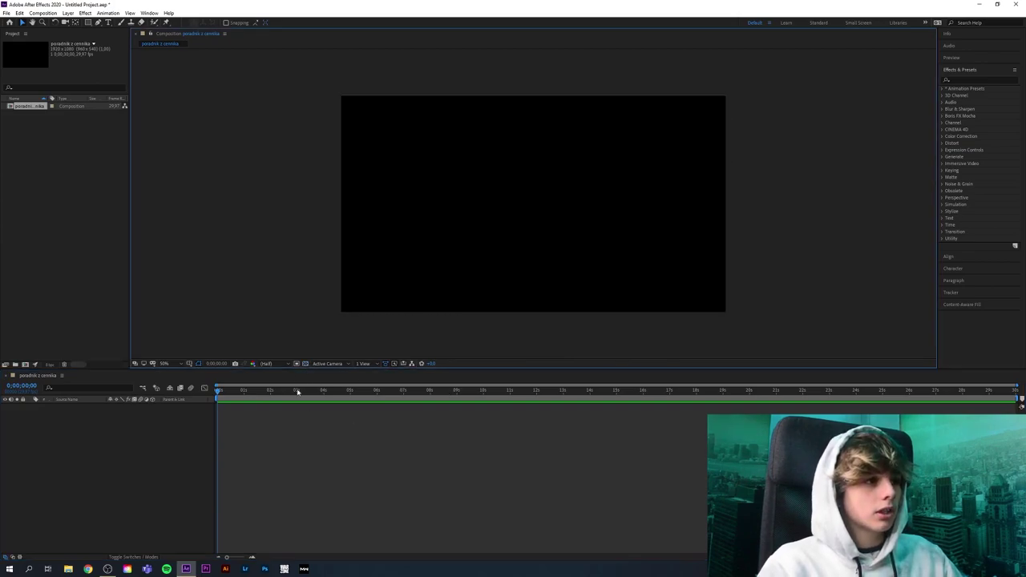
pyautogui.scroll(-2, 341, 327)
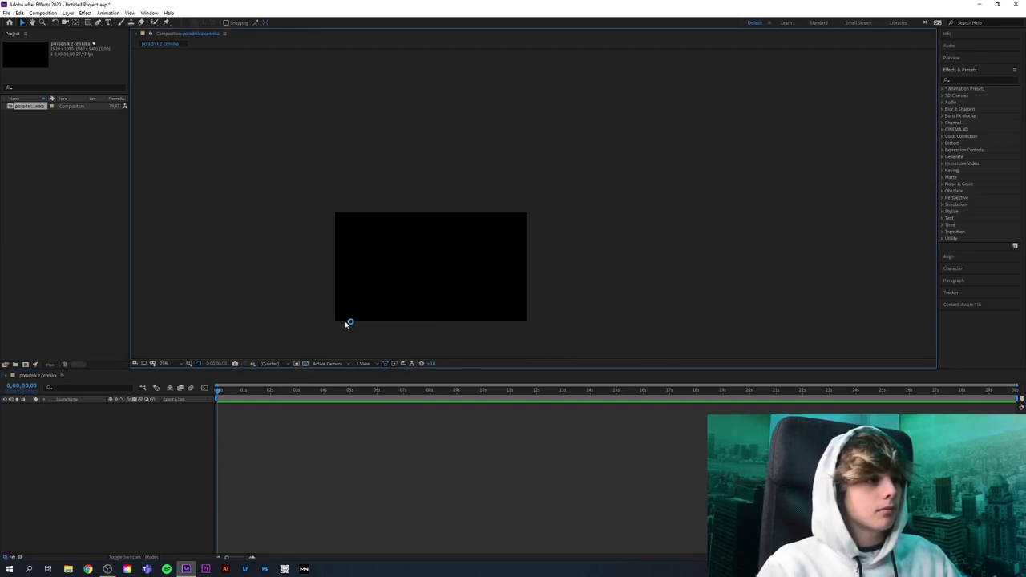
pyautogui.scroll(4, 390, 305)
pyautogui.scroll(-2, 520, 275)
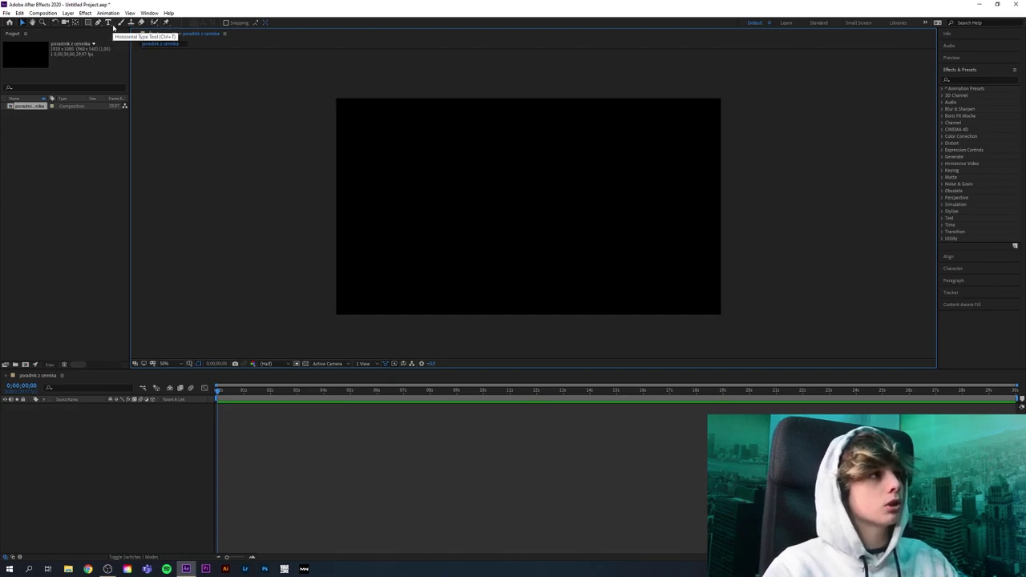
# Start a horizontal text layer near the frame centre and type the title 'CENNIK:'.
pyautogui.click(110, 23)
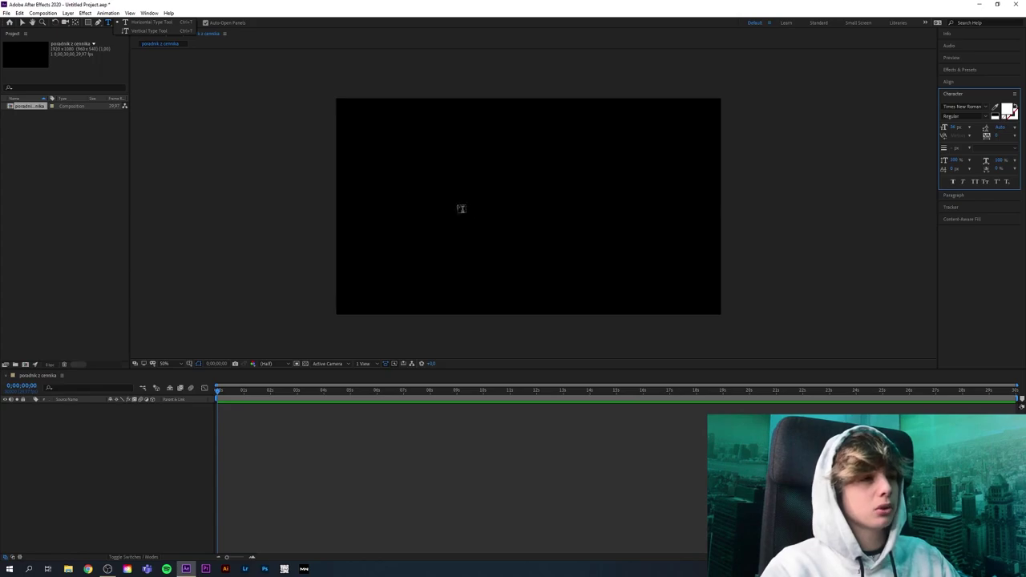
pyautogui.click(109, 23)
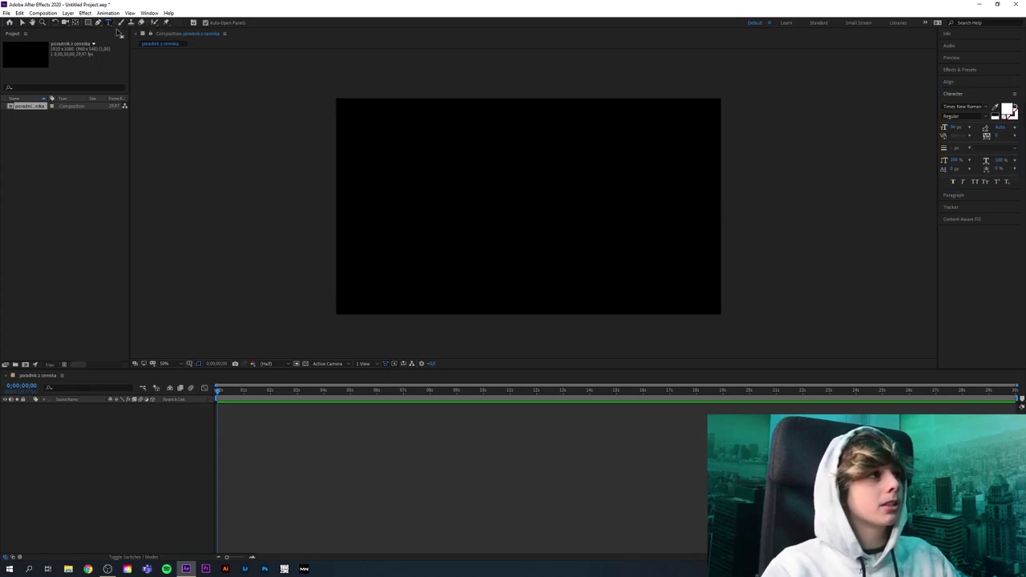
pyautogui.click(465, 215)
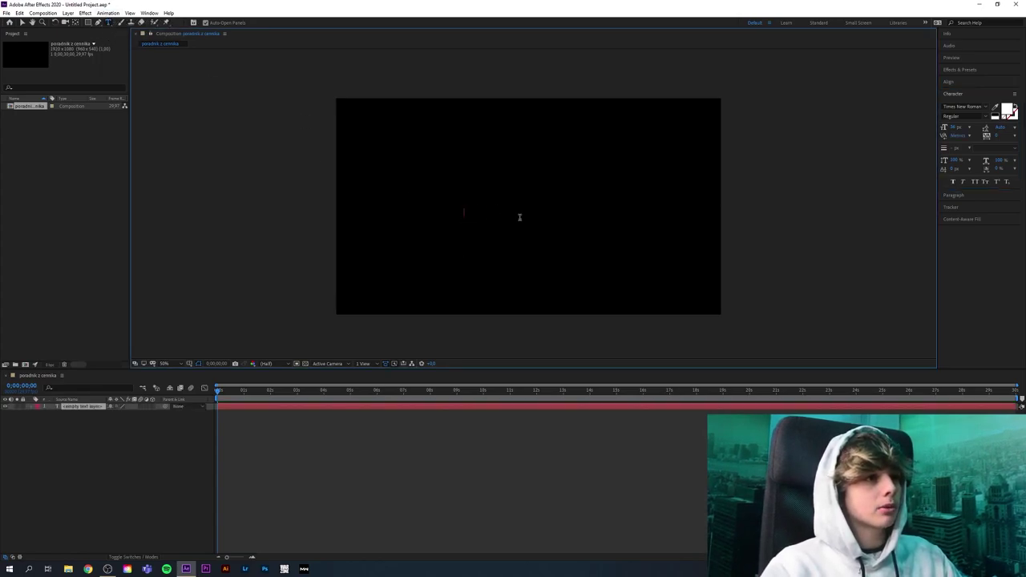
pyautogui.scroll(3, 501, 227)
pyautogui.scroll(-1, 474, 213)
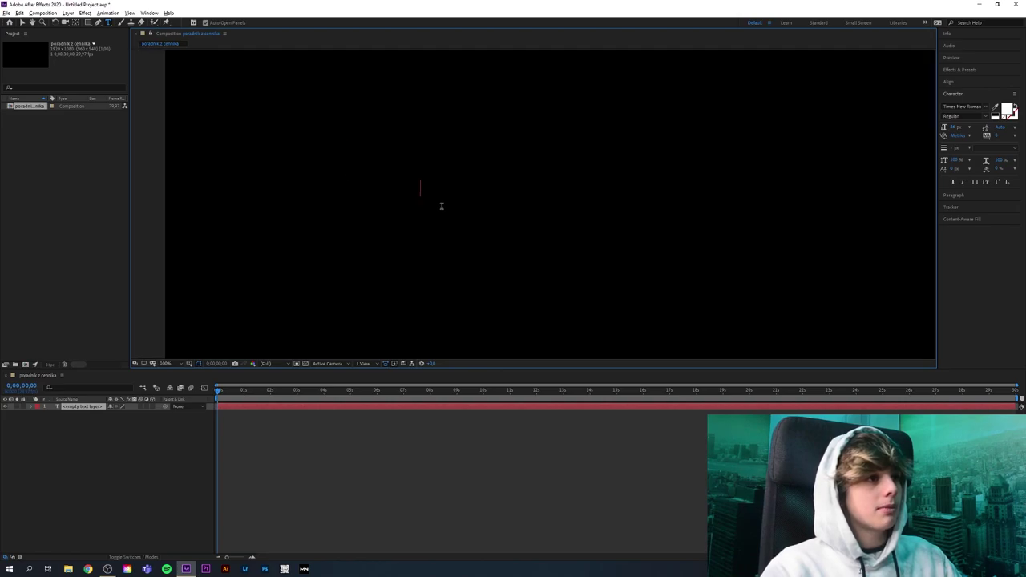
pyautogui.scroll(-2, 442, 206)
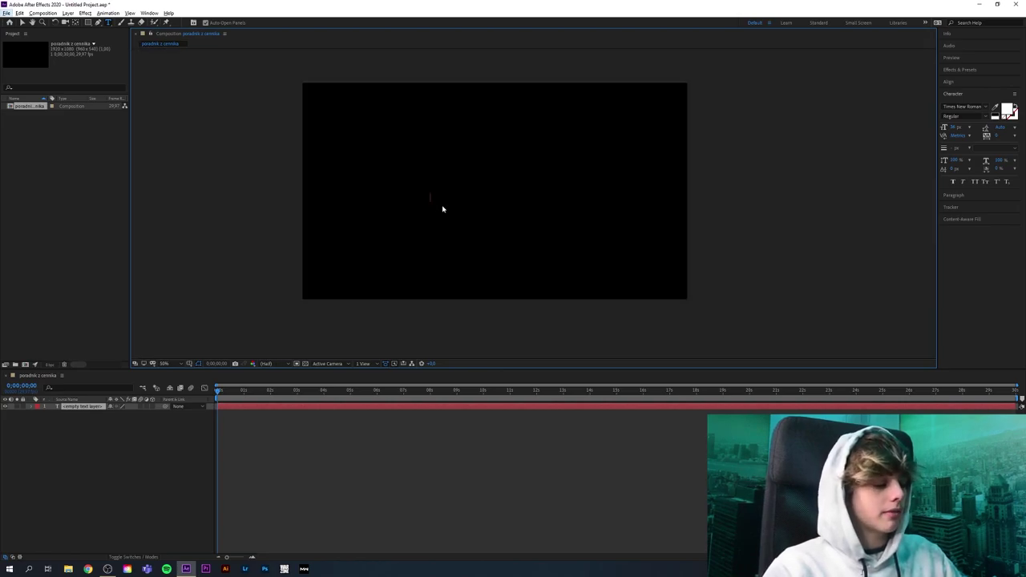
pyautogui.write('CENNIK')
pyautogui.scroll(2, 401, 205)
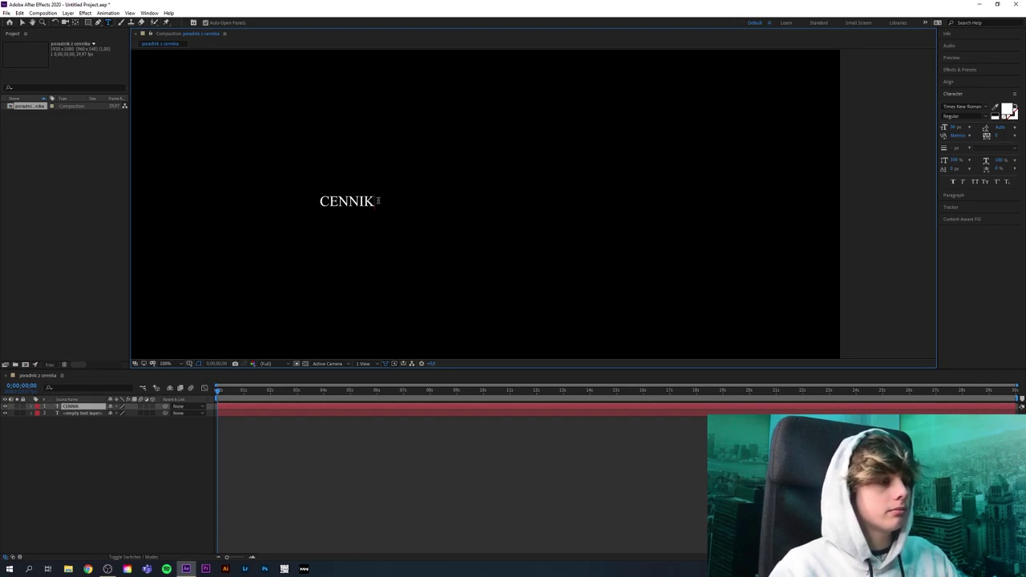
pyautogui.write(':')
# Add the price lines BANNER-1ZŁ and AVATAR on new lines below the title.
pyautogui.press('Return')
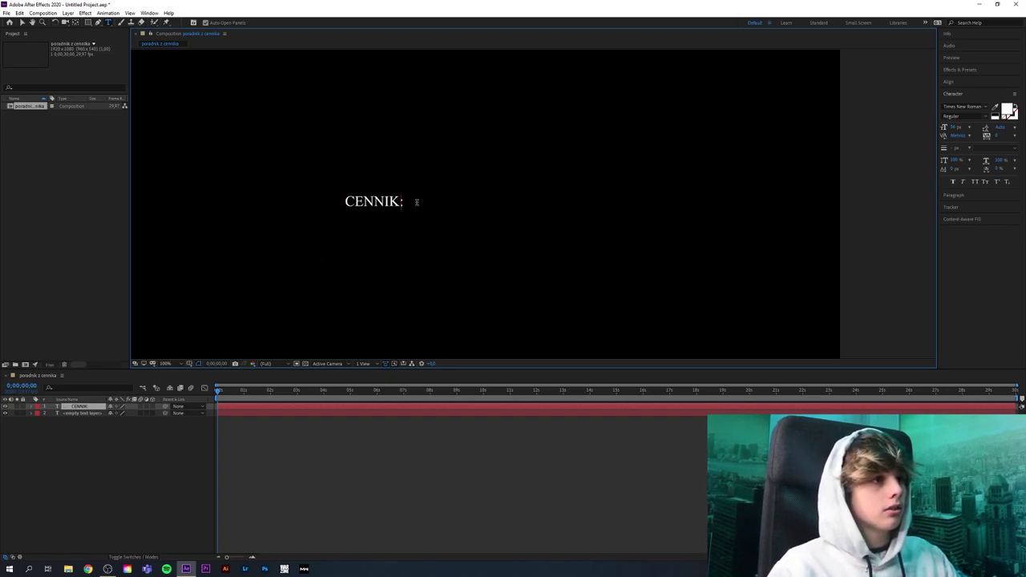
pyautogui.press('Return')
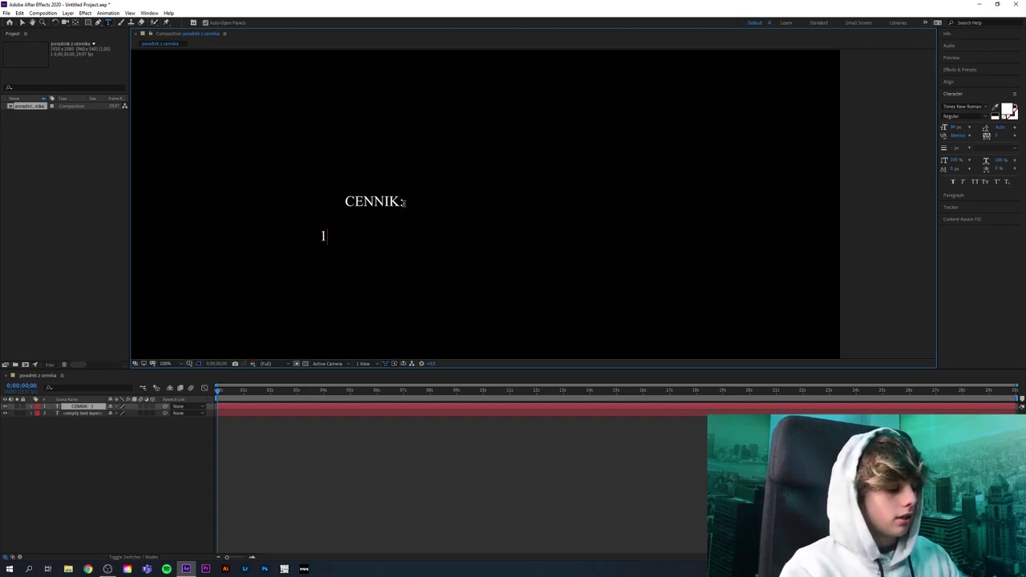
pyautogui.write('BANNER-1ZŁ')
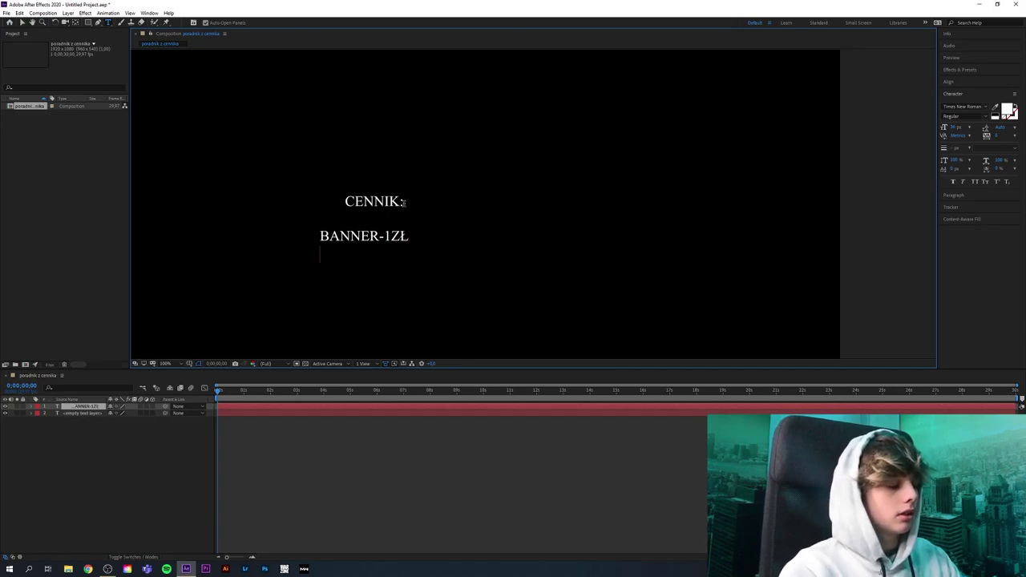
pyautogui.write('AVA')
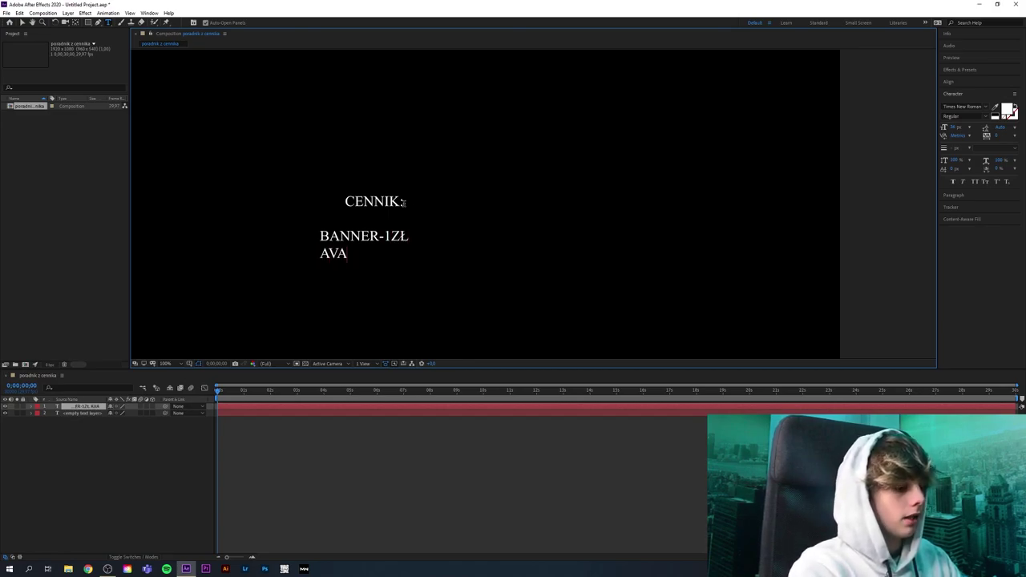
pyautogui.write('TAR-3ZŁ')
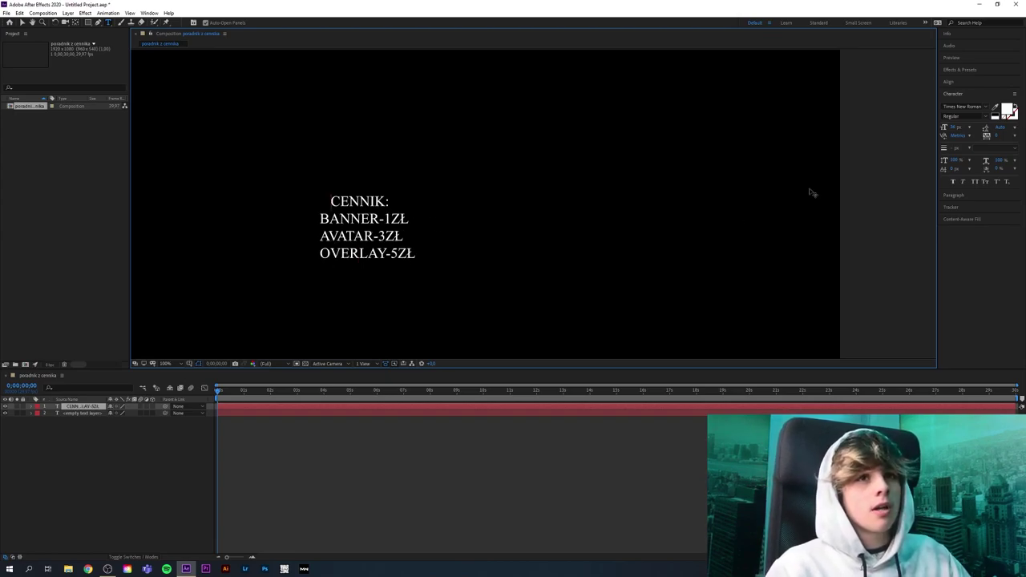
# Select all four price-list lines and change their font to Proxima Nova Bold via a 'proxima' search.
pyautogui.moveTo(414, 254); pyautogui.dragTo(332, 189)
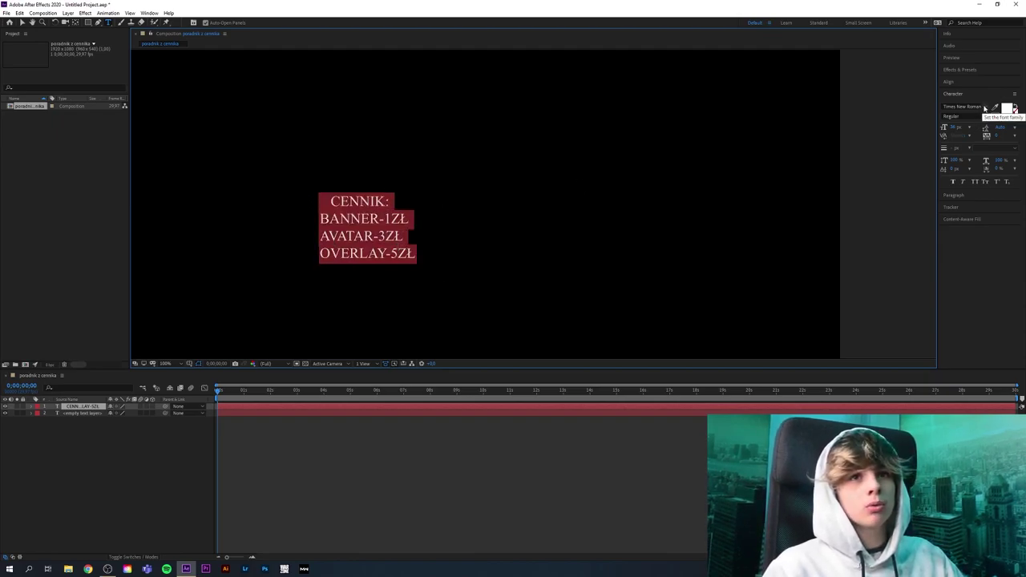
pyautogui.click(986, 108)
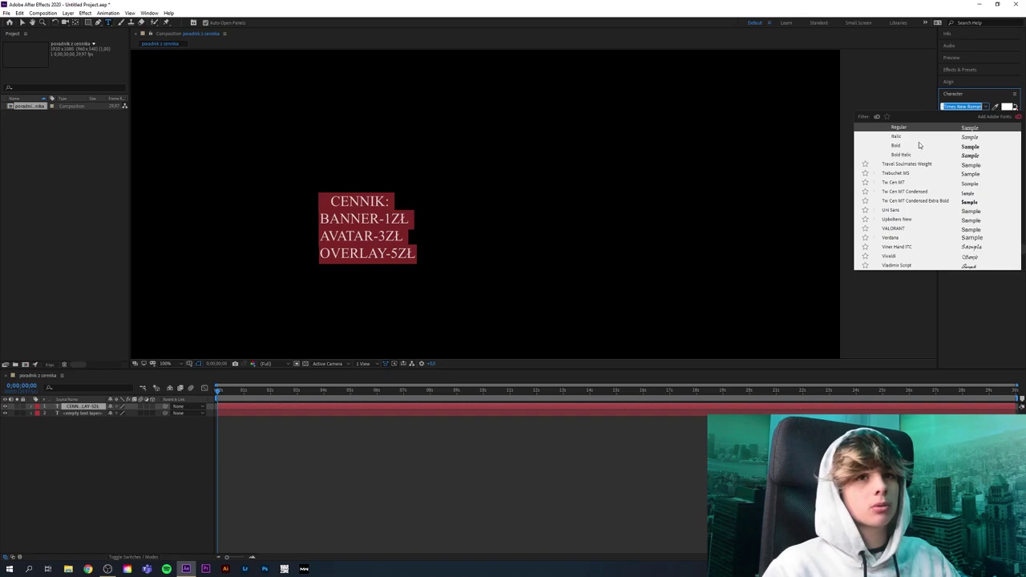
pyautogui.click(959, 106)
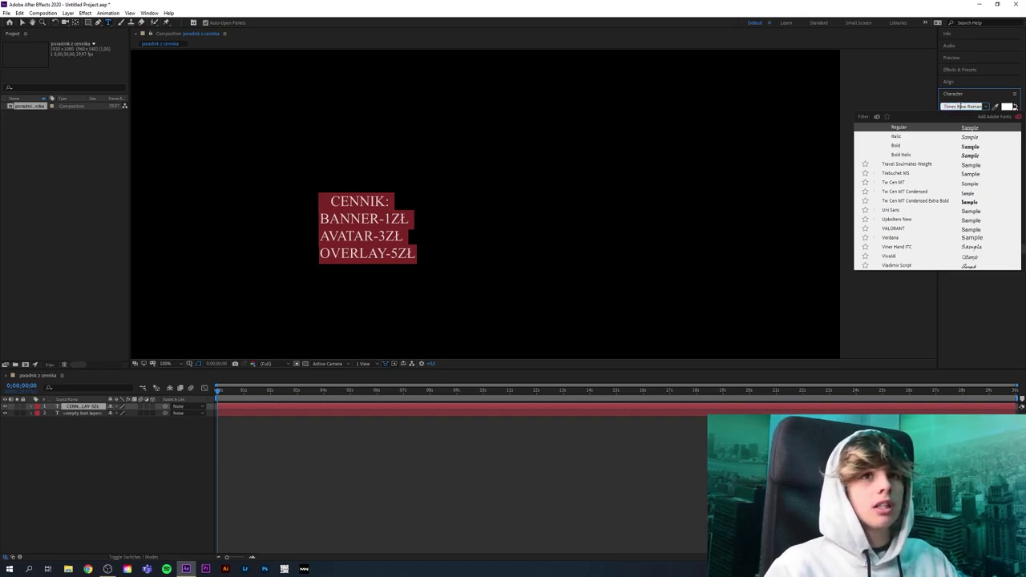
pyautogui.write('Roman')
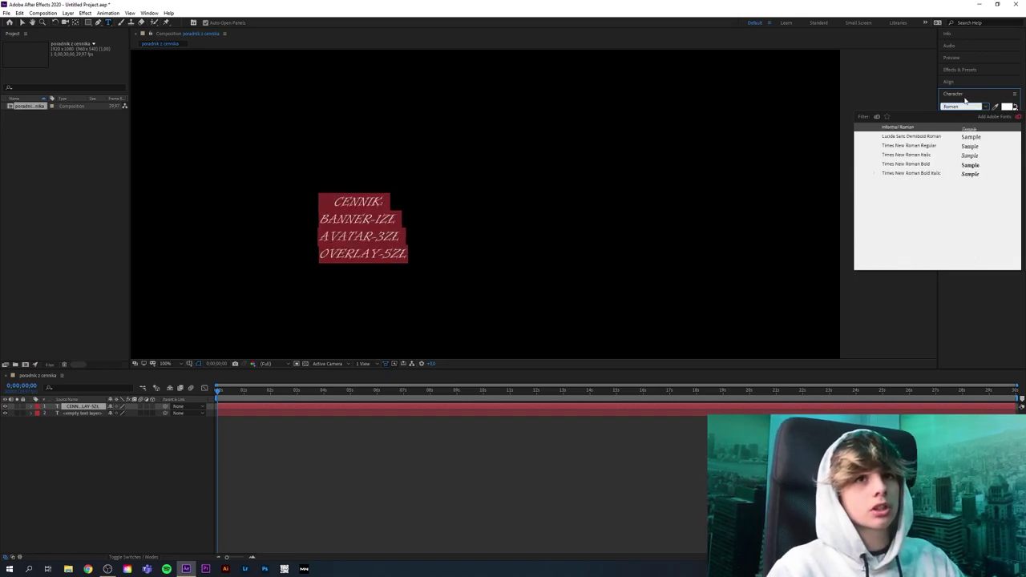
pyautogui.write('prox')
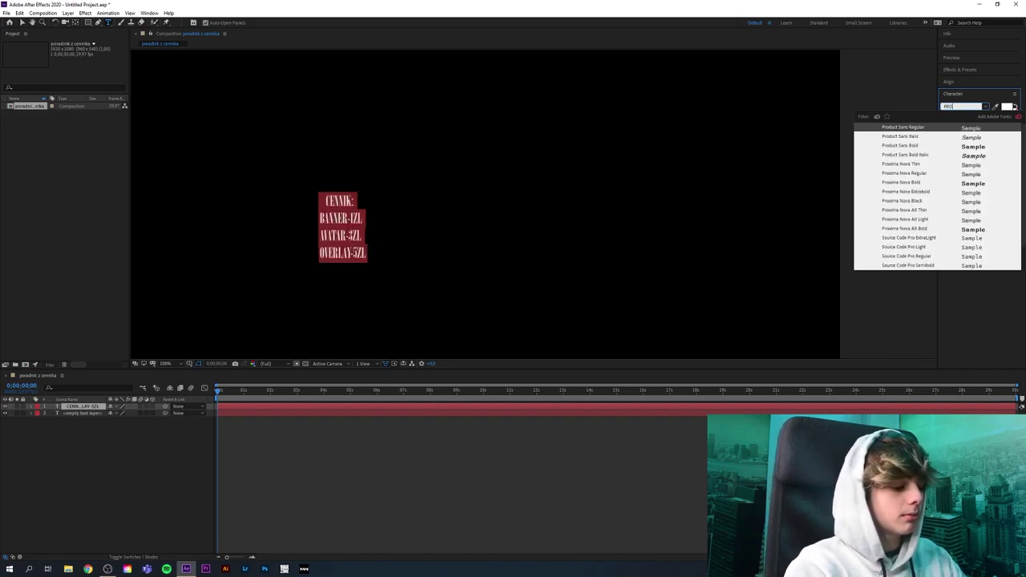
pyautogui.write('ima')
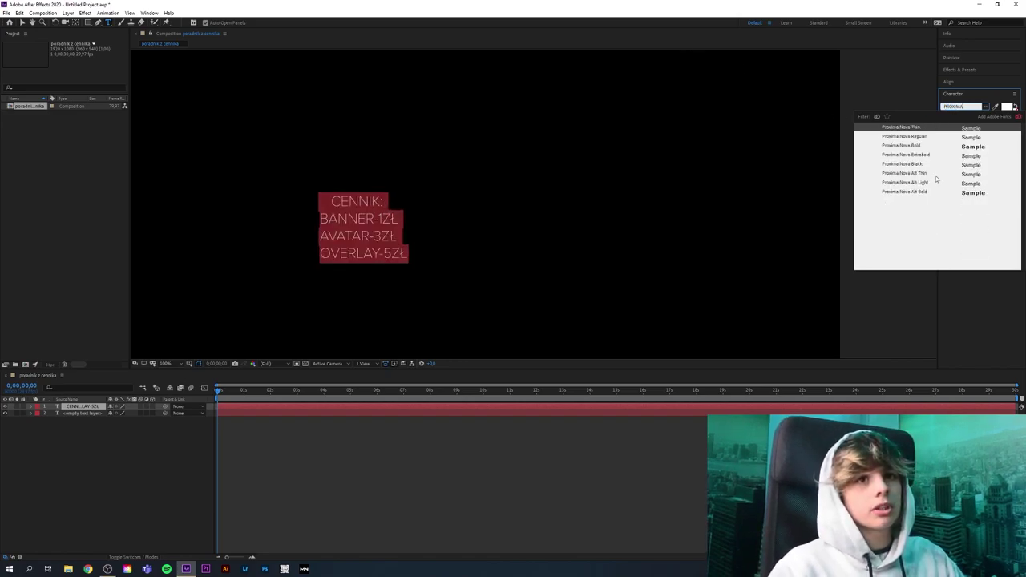
pyautogui.click(944, 146)
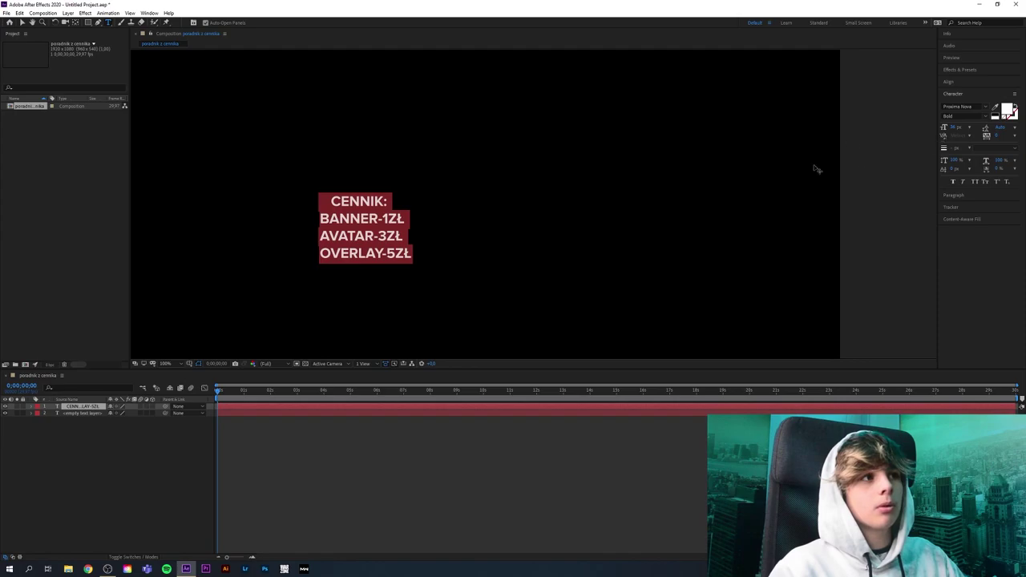
pyautogui.press('Escape')
pyautogui.scroll(-2, 360, 259)
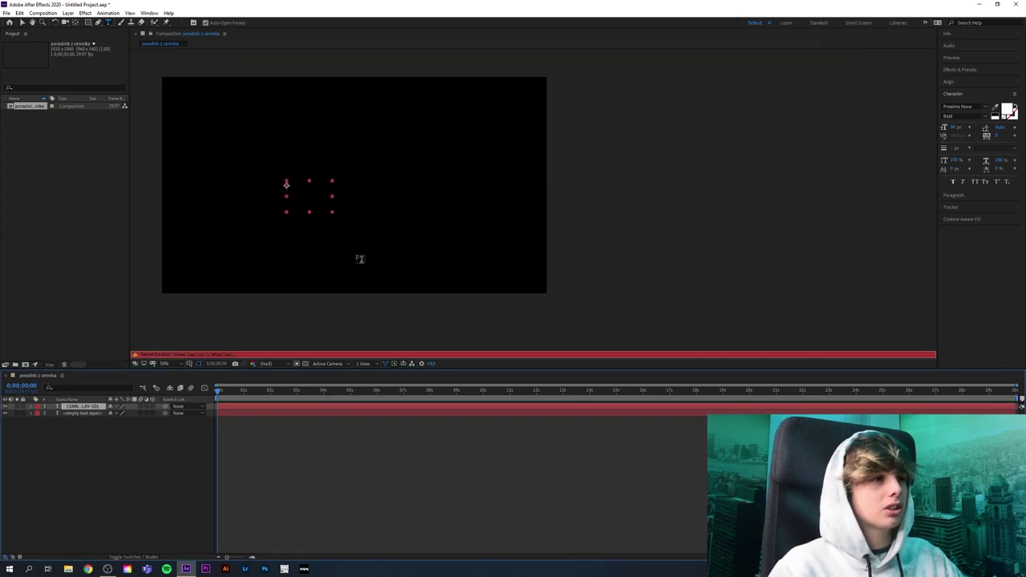
pyautogui.scroll(4, 295, 193)
pyautogui.scroll(-2, 295, 192)
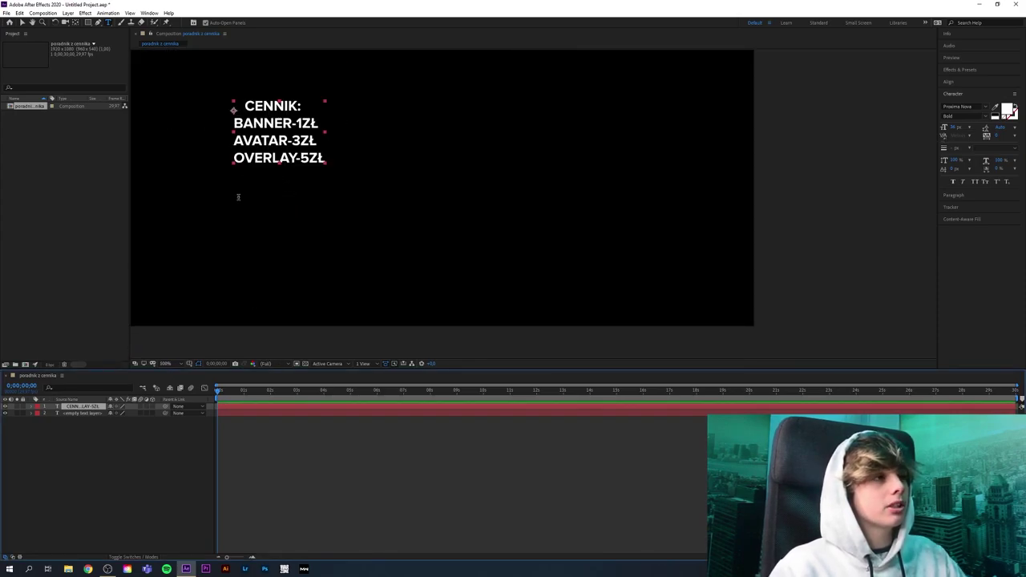
pyautogui.scroll(3, 249, 151)
pyautogui.scroll(-4, 279, 152)
pyautogui.scroll(2, 360, 147)
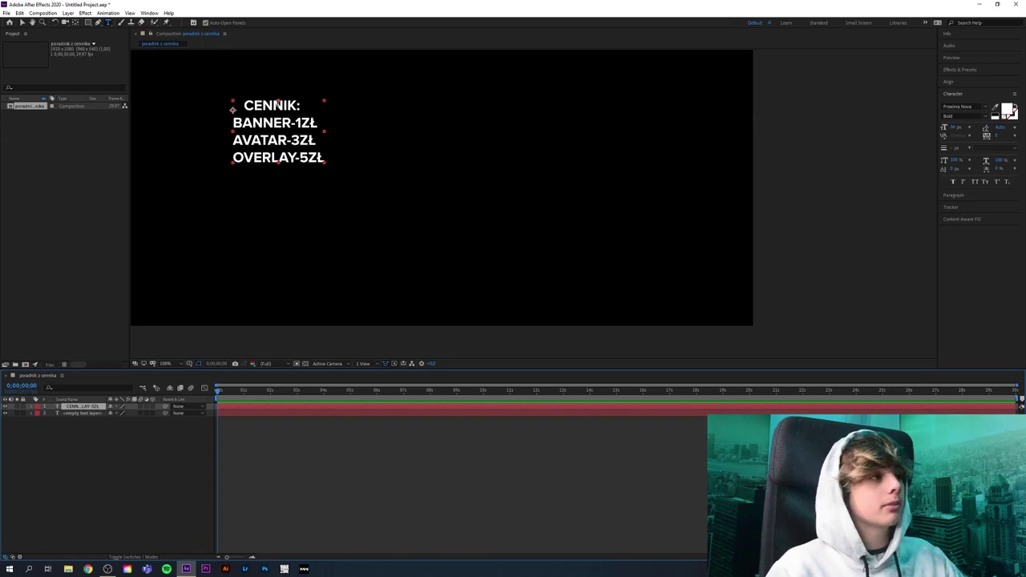
# Give the CENNIK text a saturated teal fill in place of white.
pyautogui.doubleClick(260, 98)
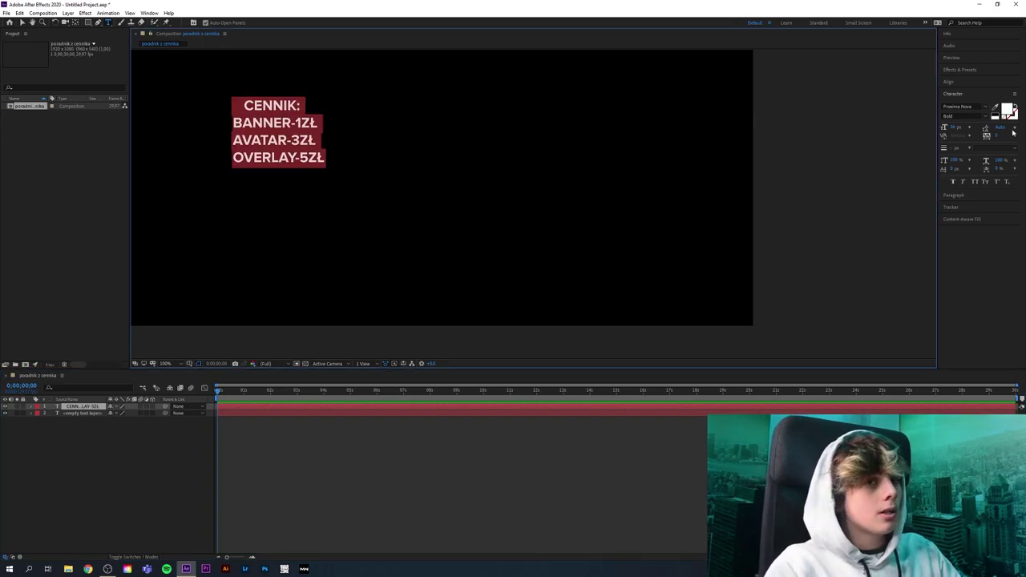
pyautogui.click(1008, 112)
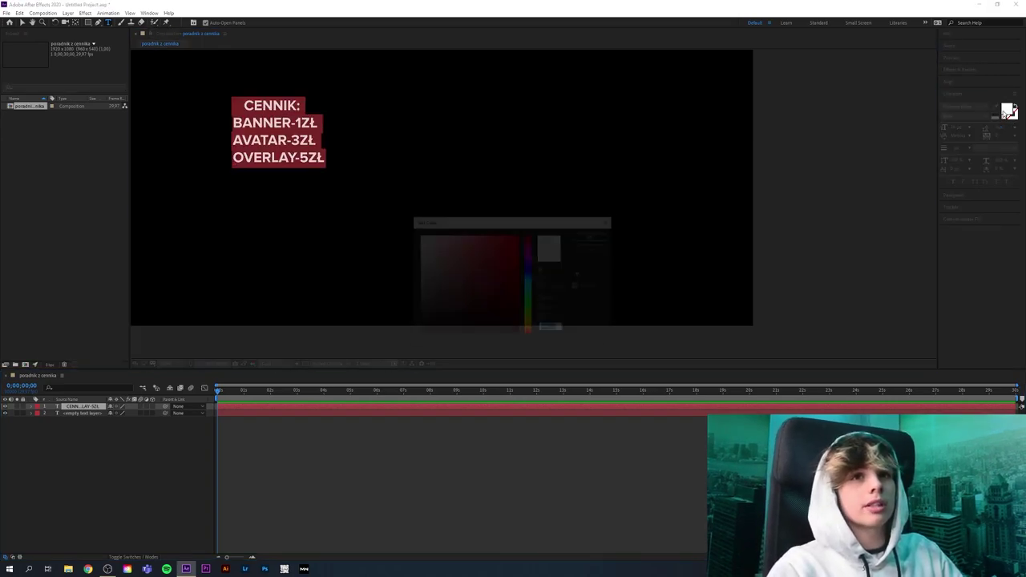
pyautogui.moveTo(524, 280); pyautogui.dragTo(529, 304)
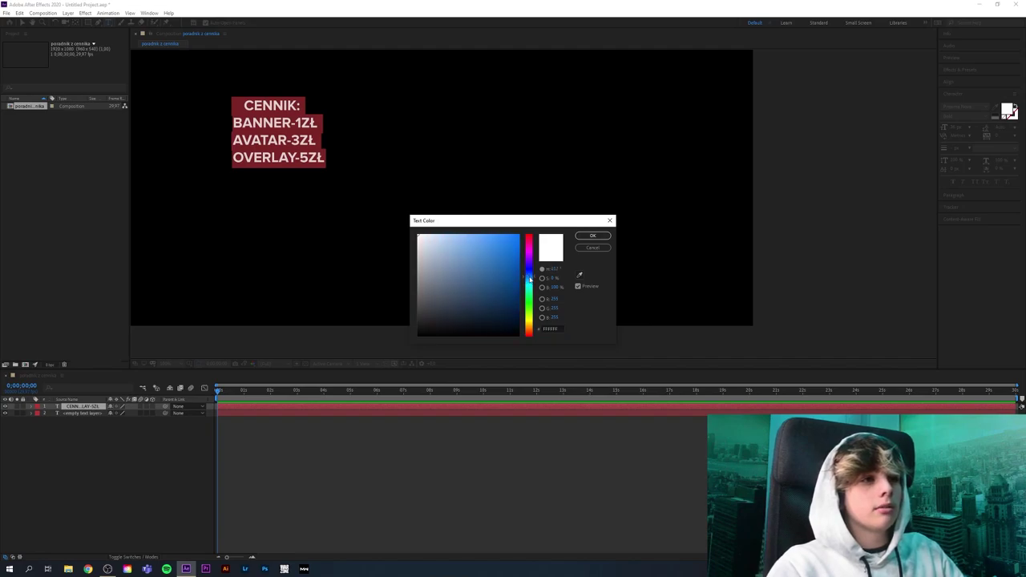
pyautogui.moveTo(509, 251); pyautogui.dragTo(556, 239)
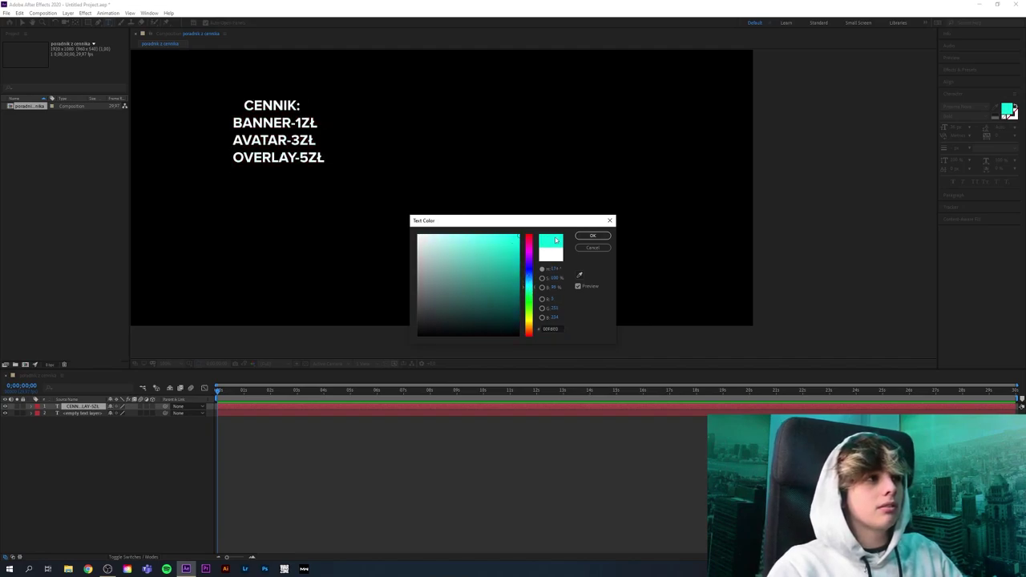
pyautogui.click(592, 235)
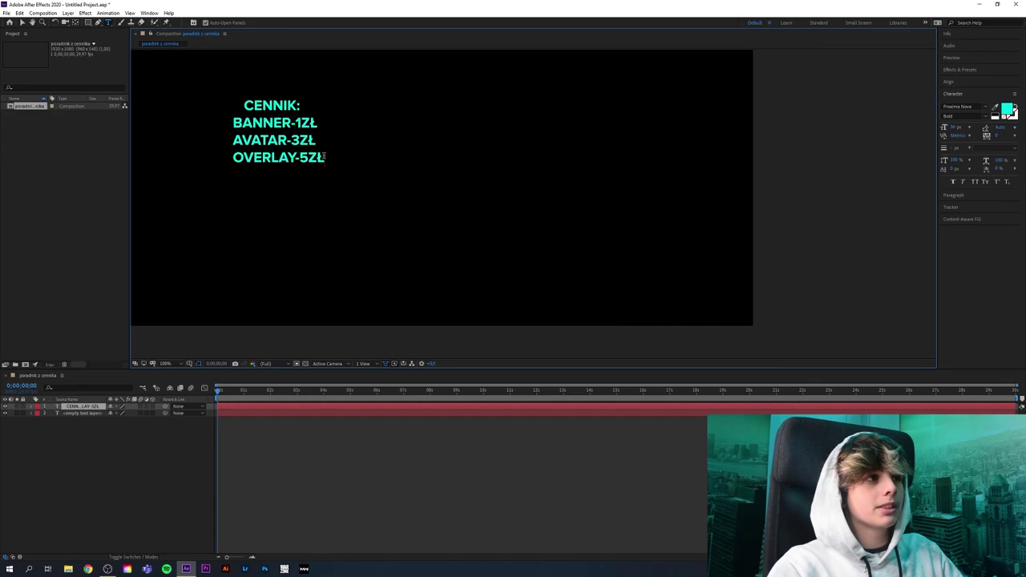
pyautogui.scroll(-5, 292, 176)
pyautogui.scroll(4, 292, 175)
pyautogui.scroll(2, 298, 164)
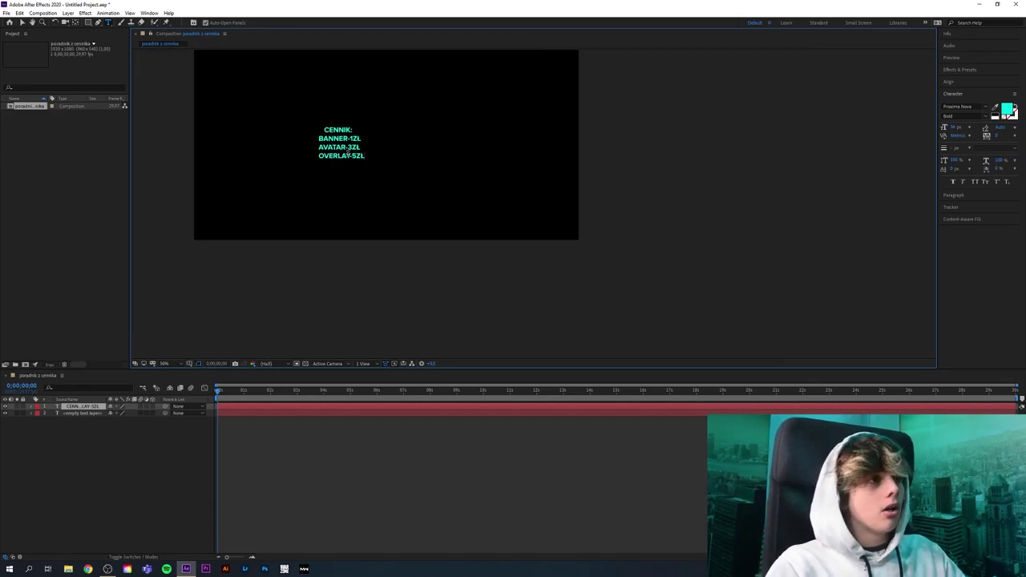
pyautogui.scroll(1, 337, 160)
pyautogui.scroll(-1, 332, 154)
pyautogui.scroll(-1, 374, 210)
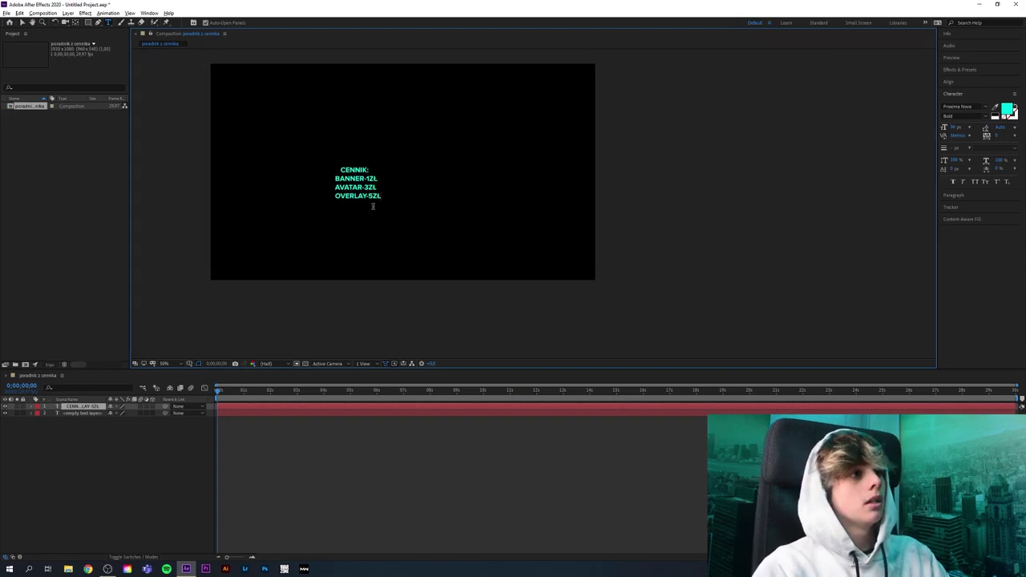
pyautogui.scroll(1, 373, 210)
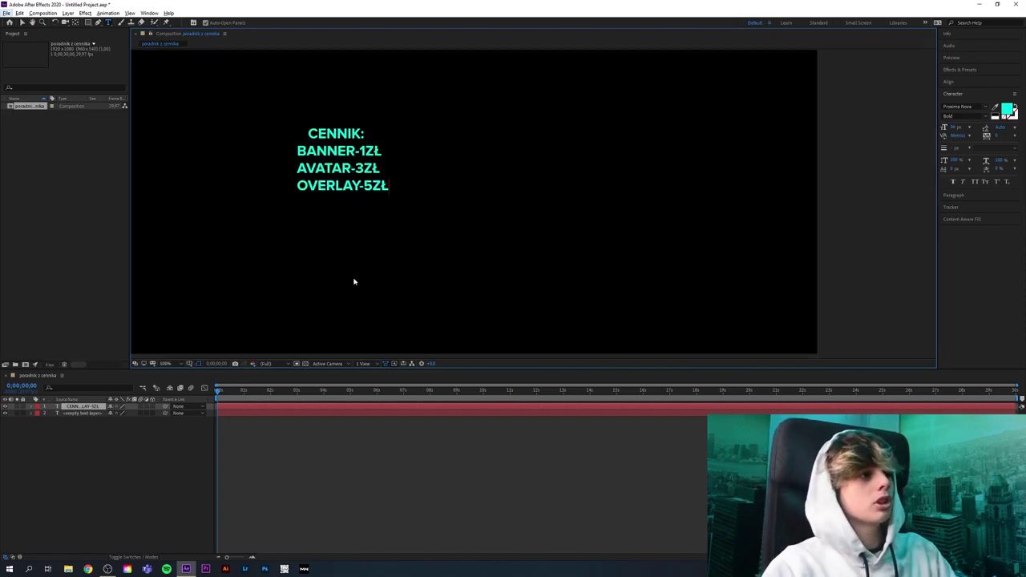
pyautogui.scroll(-2, 361, 260)
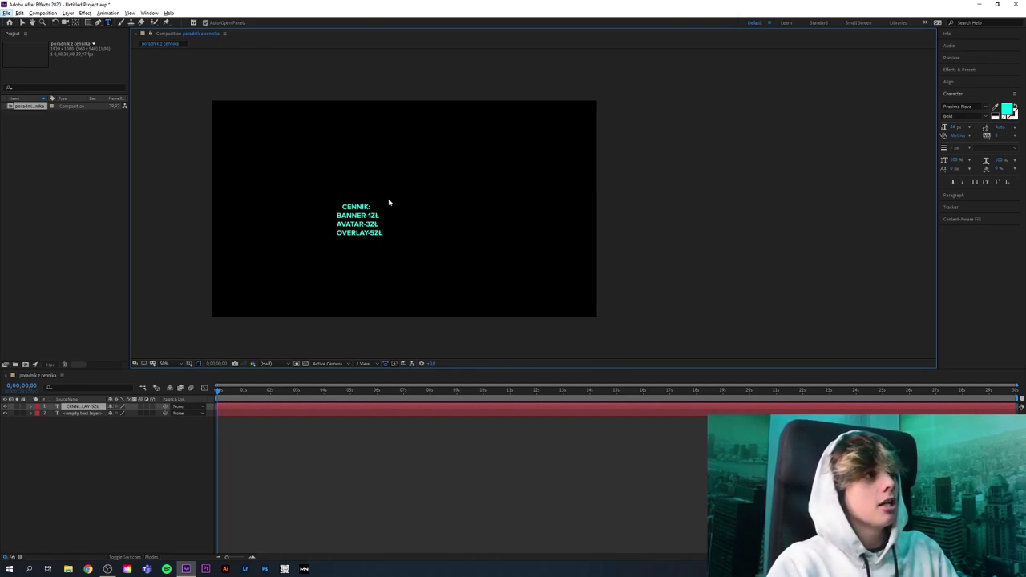
pyautogui.click(77, 23)
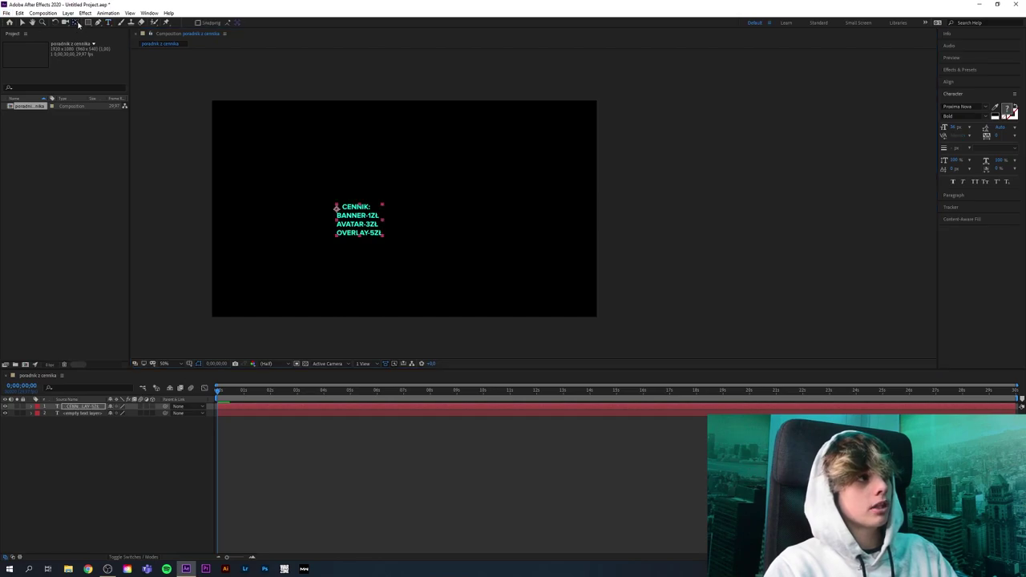
pyautogui.scroll(-4, 434, 210)
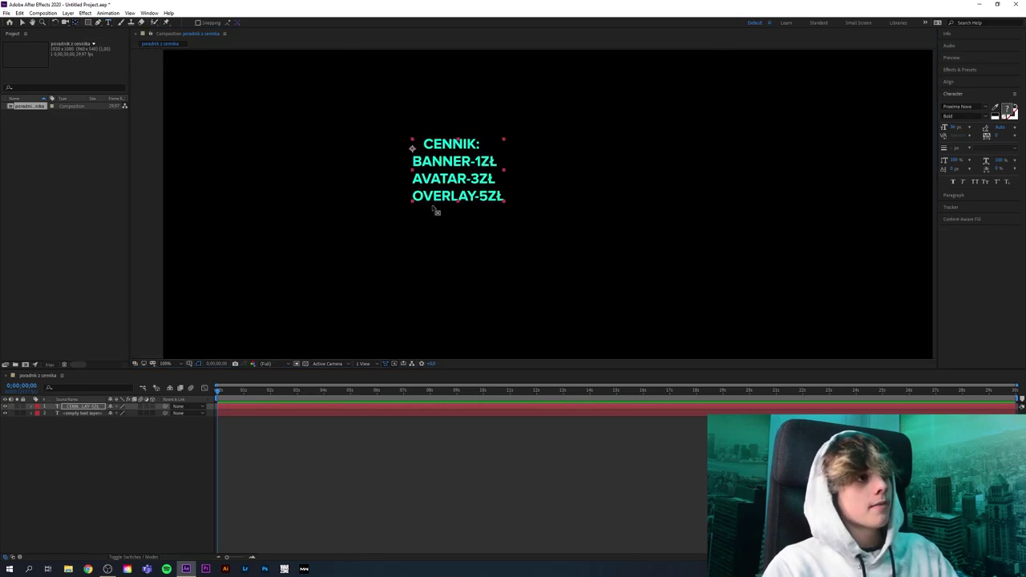
pyautogui.press('capslock')
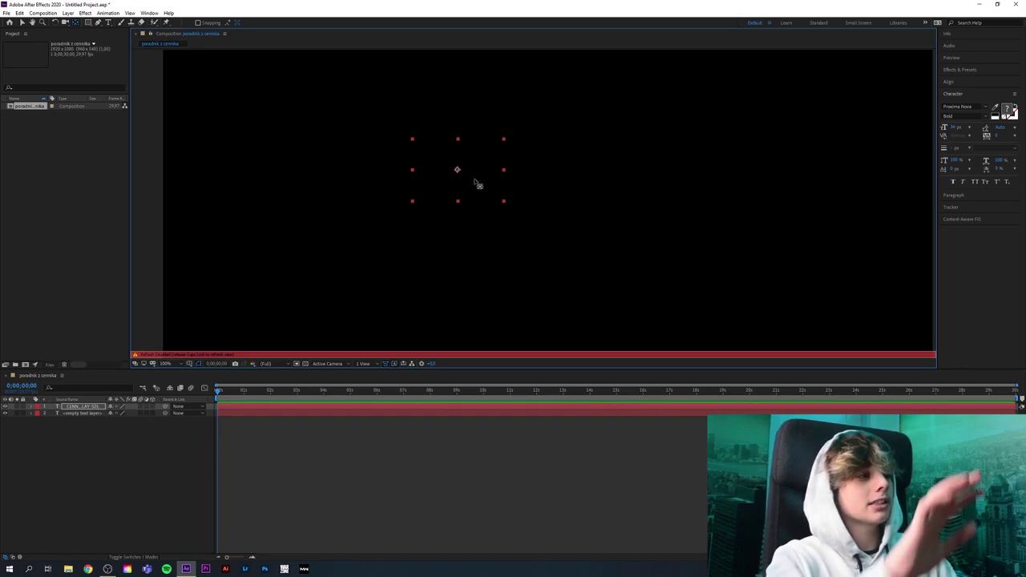
pyautogui.press(',')
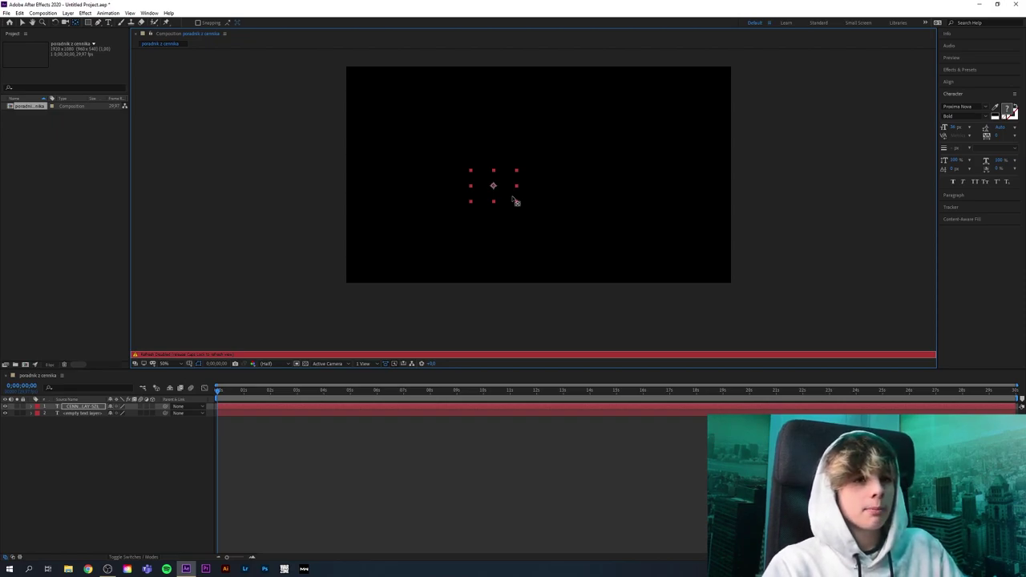
pyautogui.press('capslock')
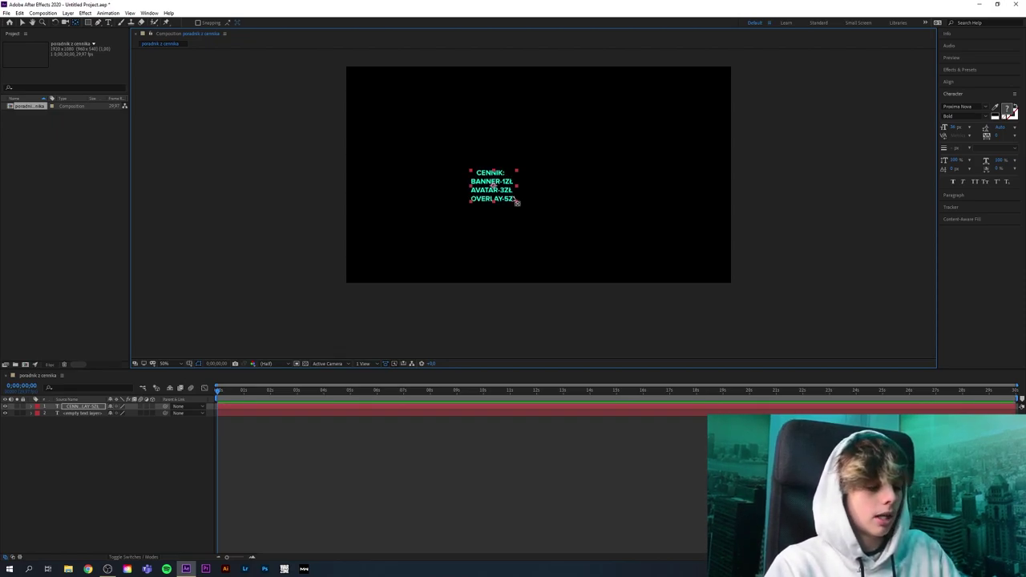
pyautogui.scroll(1, 526, 194)
pyautogui.scroll(-1, 536, 202)
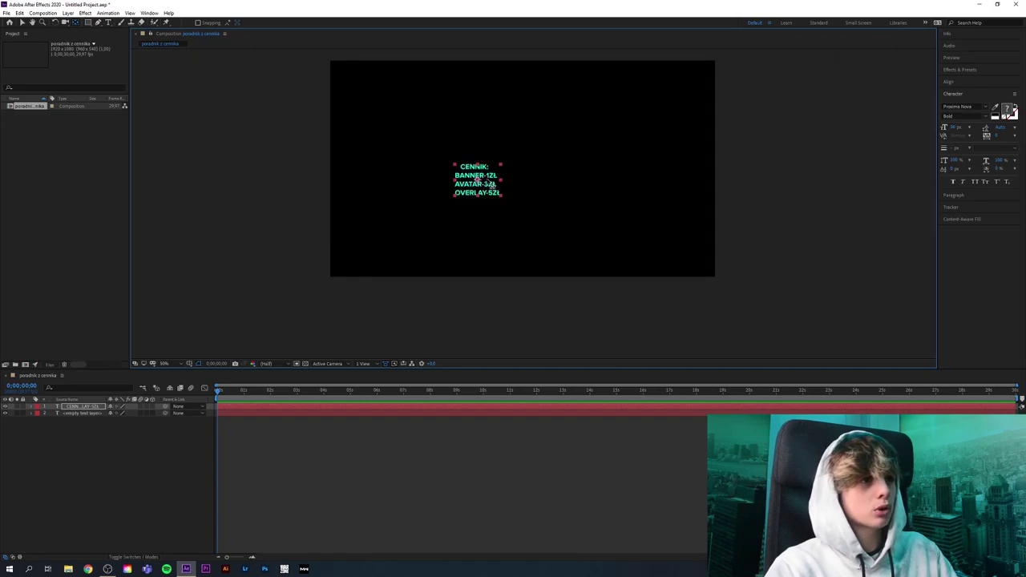
pyautogui.scroll(1, 491, 183)
pyautogui.scroll(4, 489, 183)
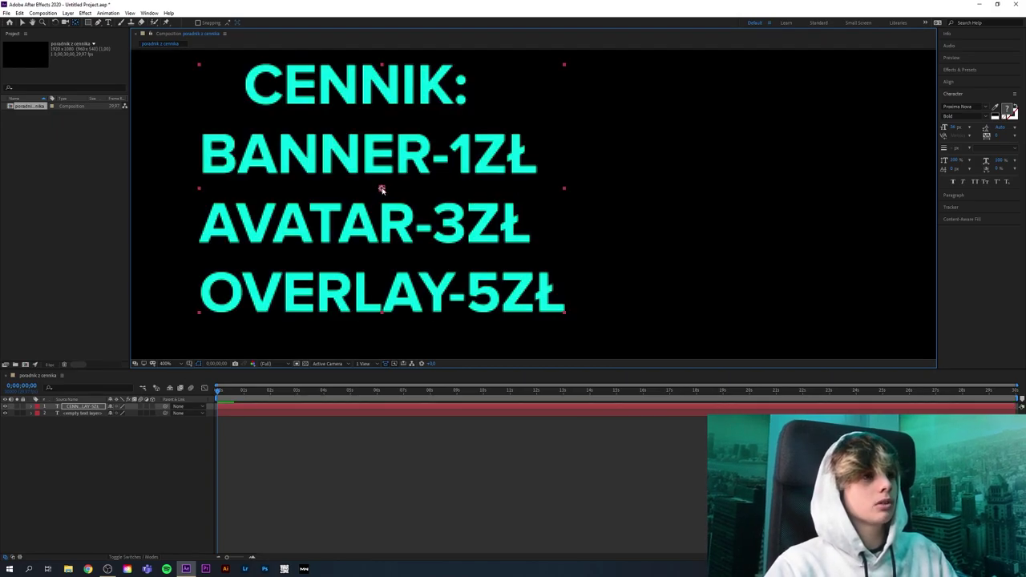
pyautogui.scroll(-6, 383, 192)
pyautogui.scroll(4, 390, 197)
pyautogui.scroll(-2, 387, 197)
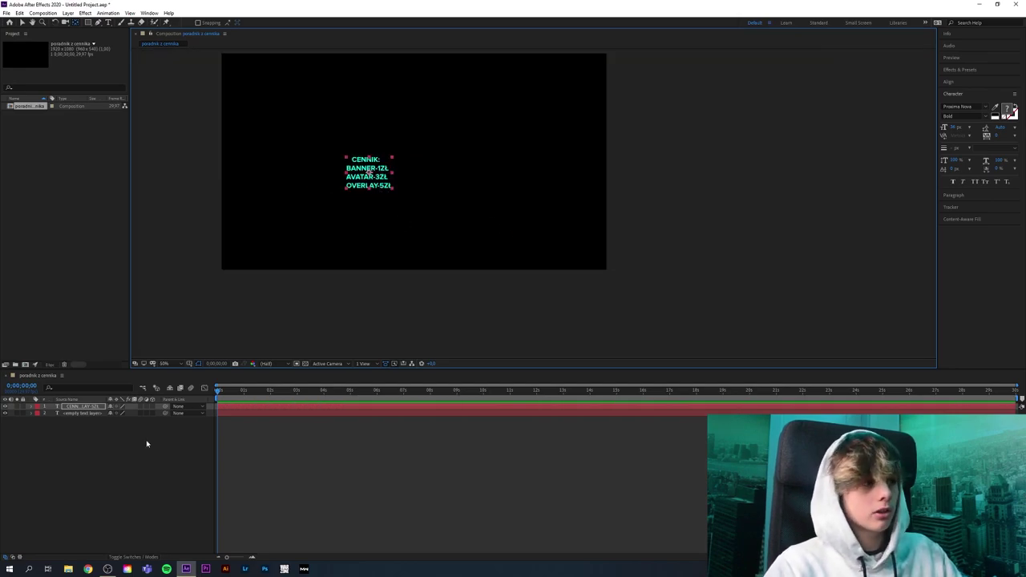
# Delete the empty second text layer and reselect the CENNIK price-list layer.
pyautogui.click(89, 408)
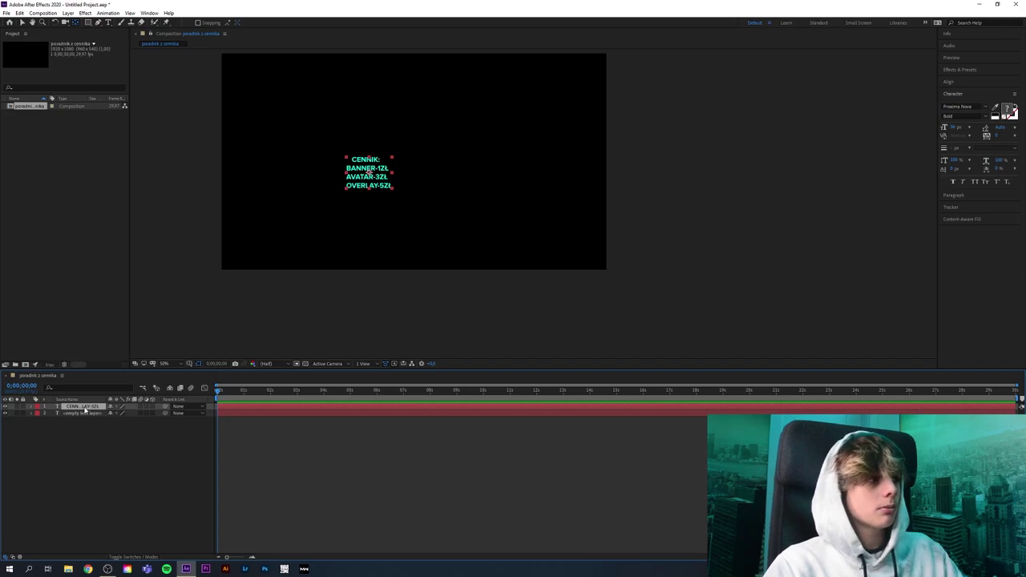
pyautogui.click(83, 414)
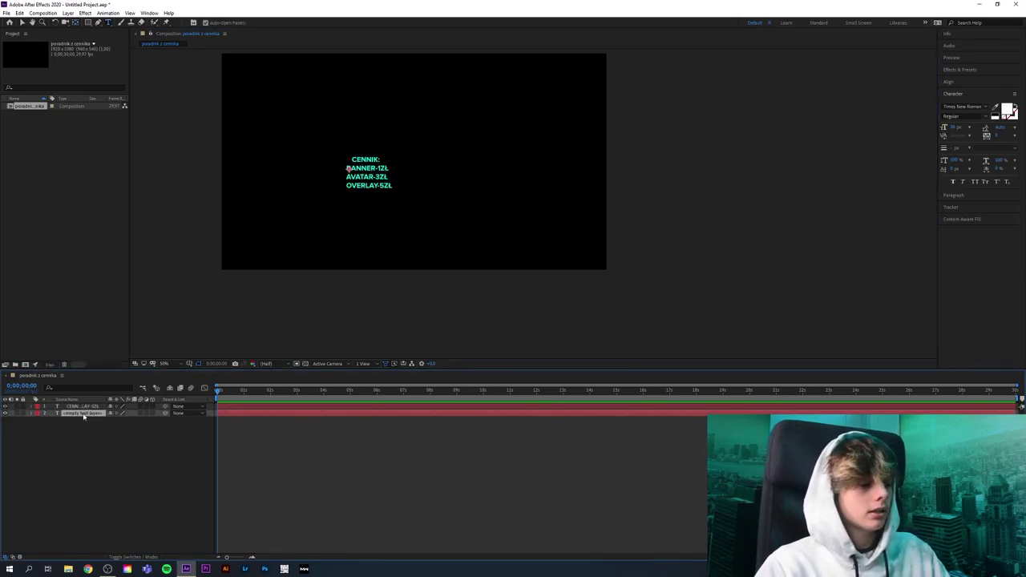
pyautogui.press('Delete')
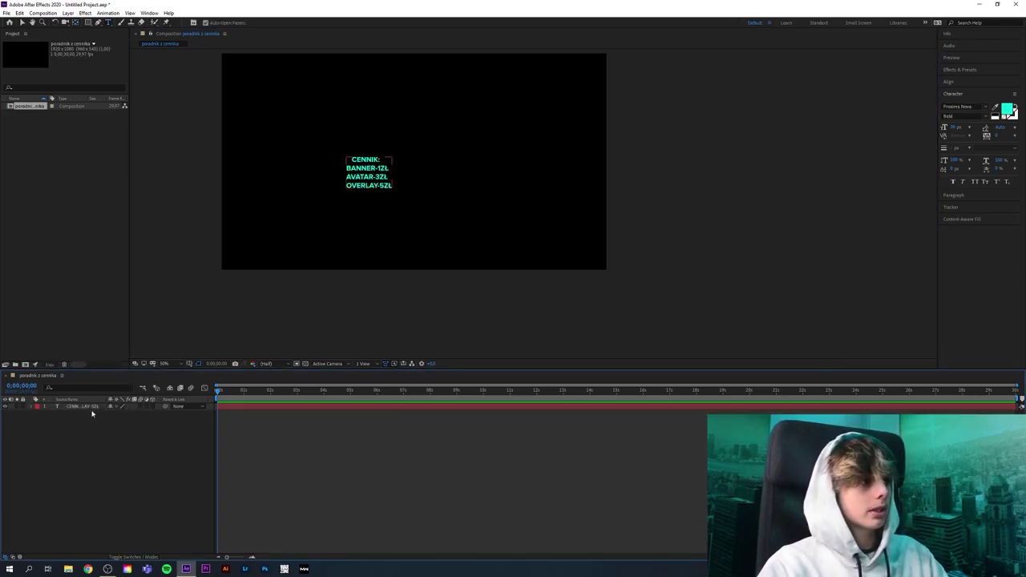
pyautogui.click(91, 407)
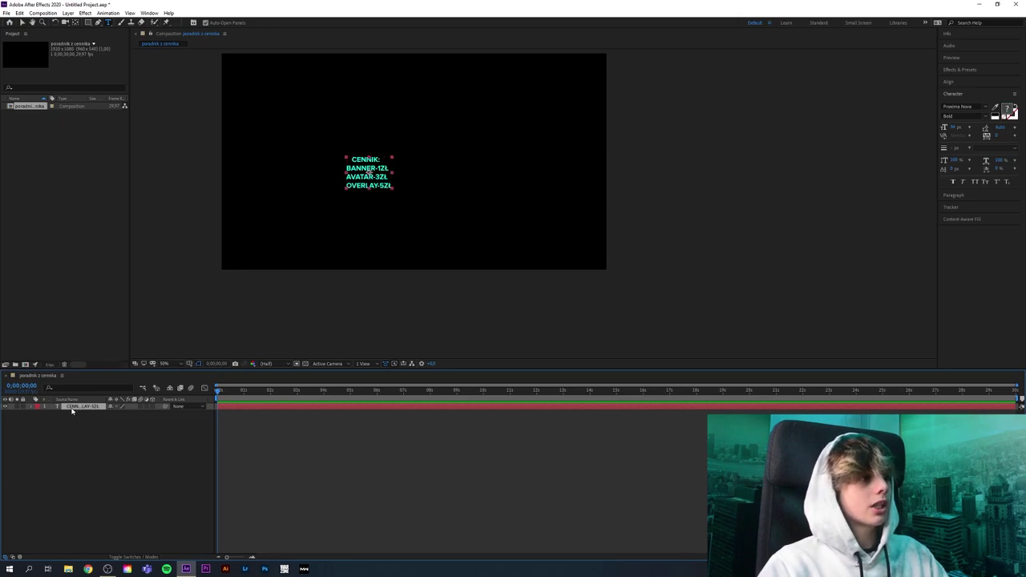
pyautogui.press('s')
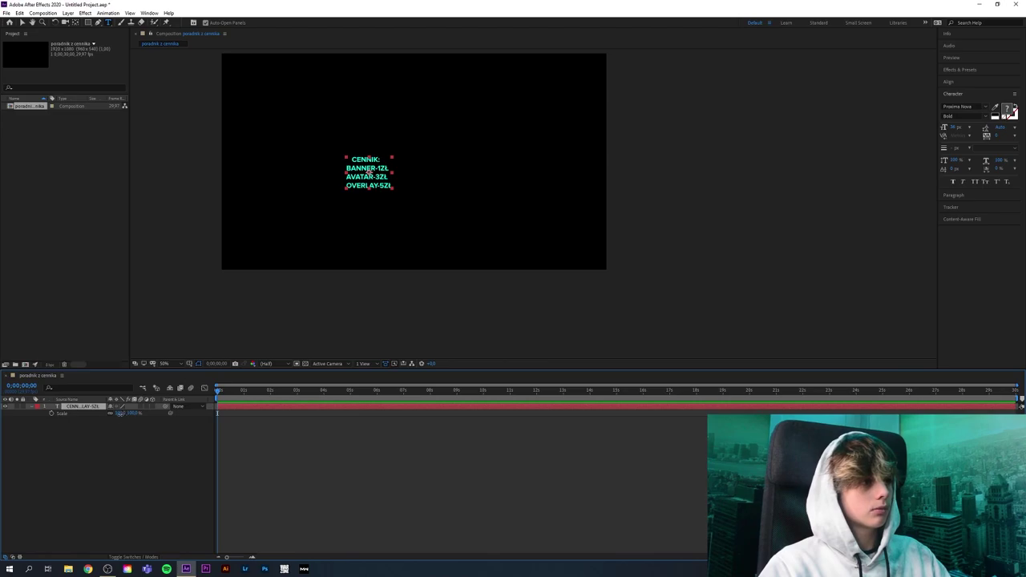
# Scale the CENNIK layer up to about 127%.
pyautogui.moveTo(120, 413); pyautogui.dragTo(182, 416)
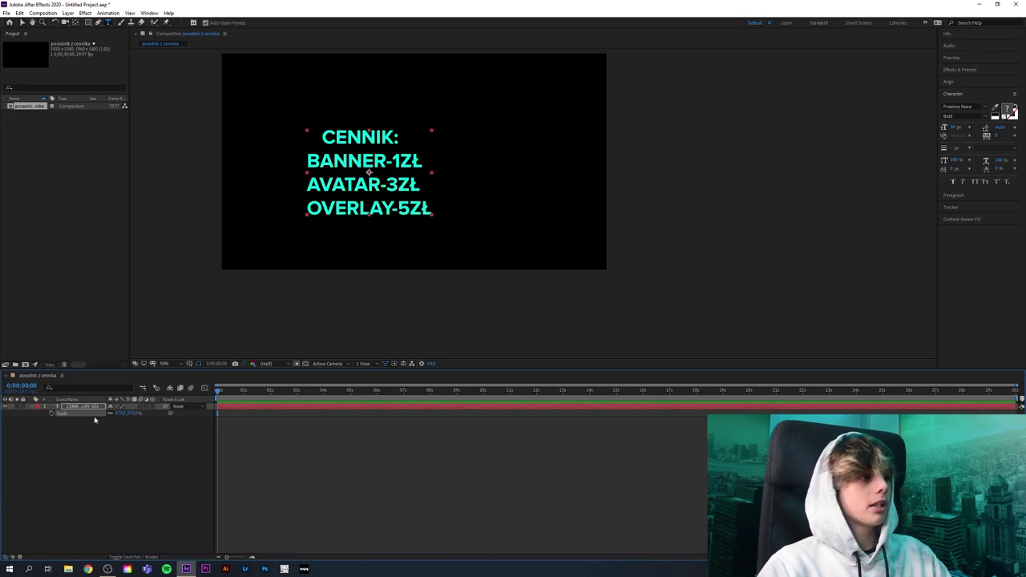
pyautogui.press('p')
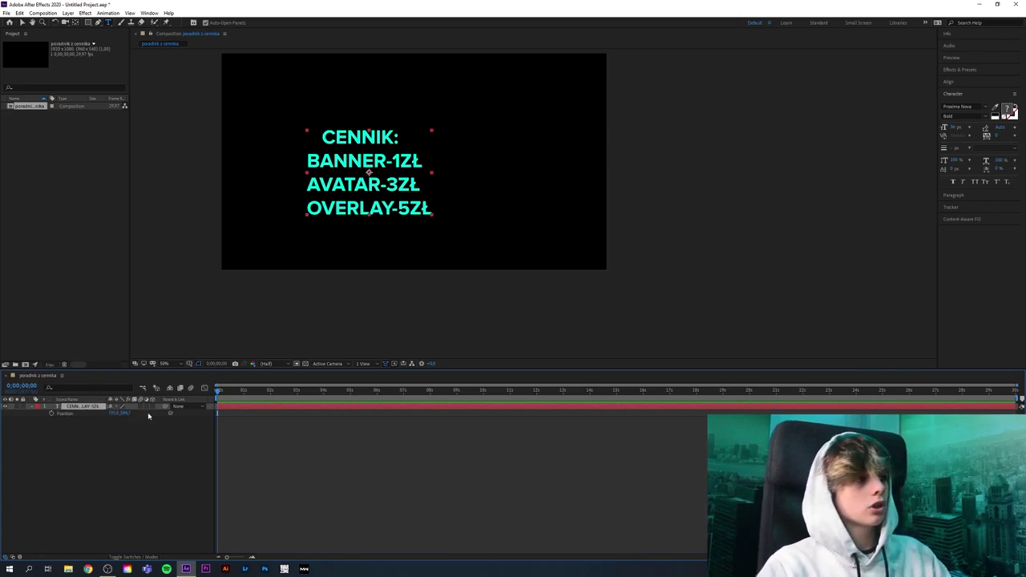
# Align the text layer to the composition's horizontal and vertical centres.
pyautogui.click(953, 96)
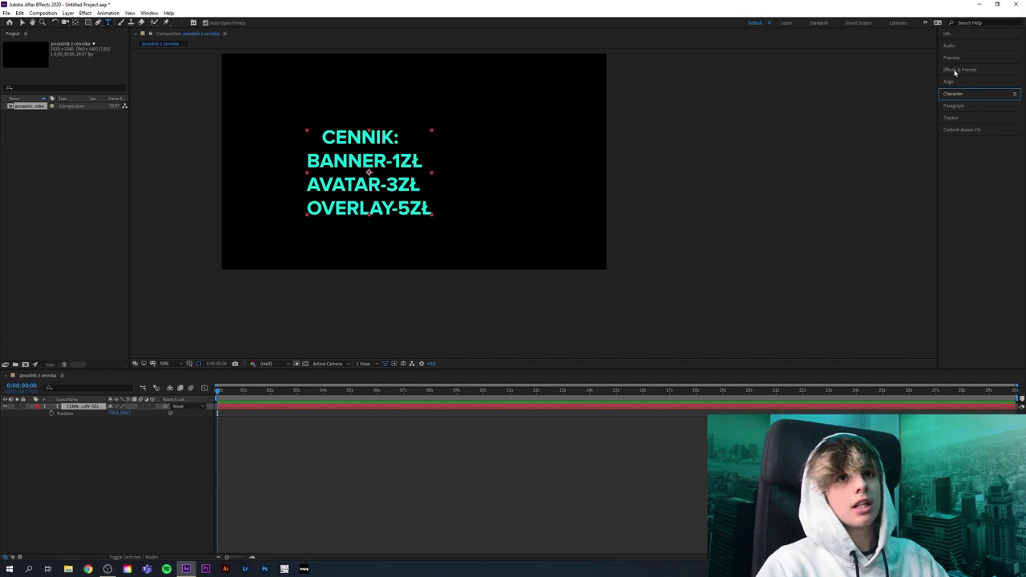
pyautogui.click(950, 82)
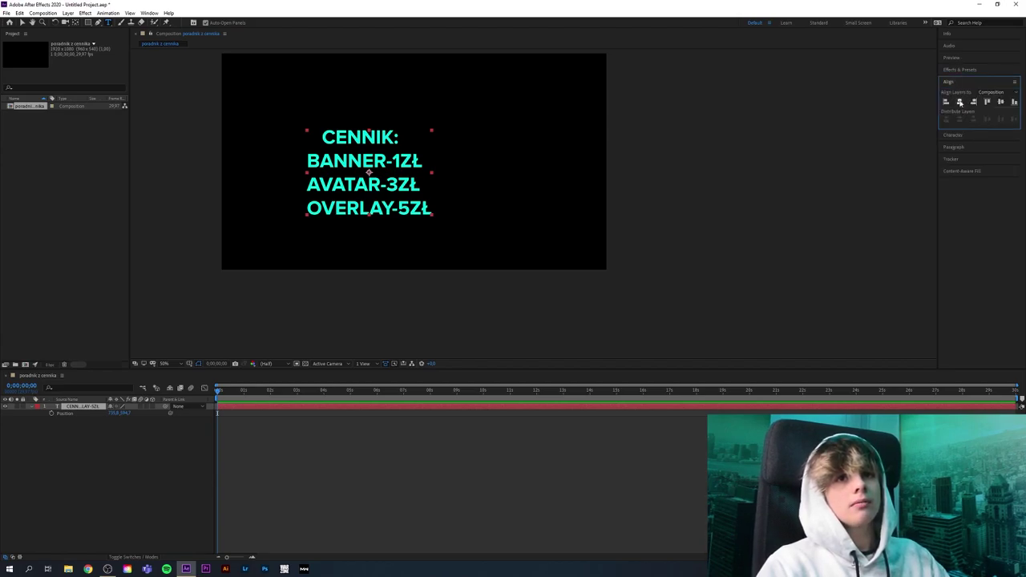
pyautogui.click(959, 102)
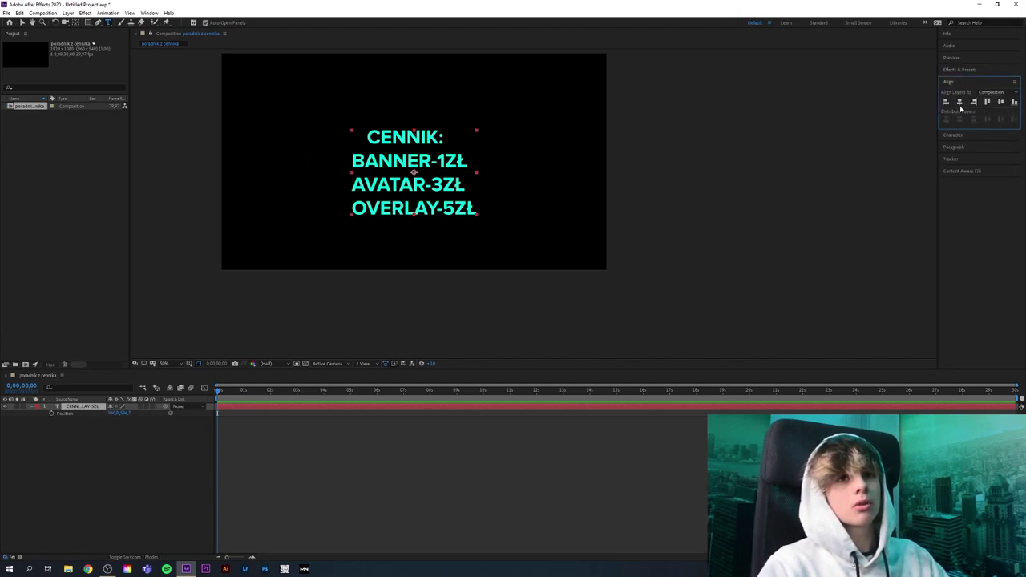
pyautogui.click(1000, 102)
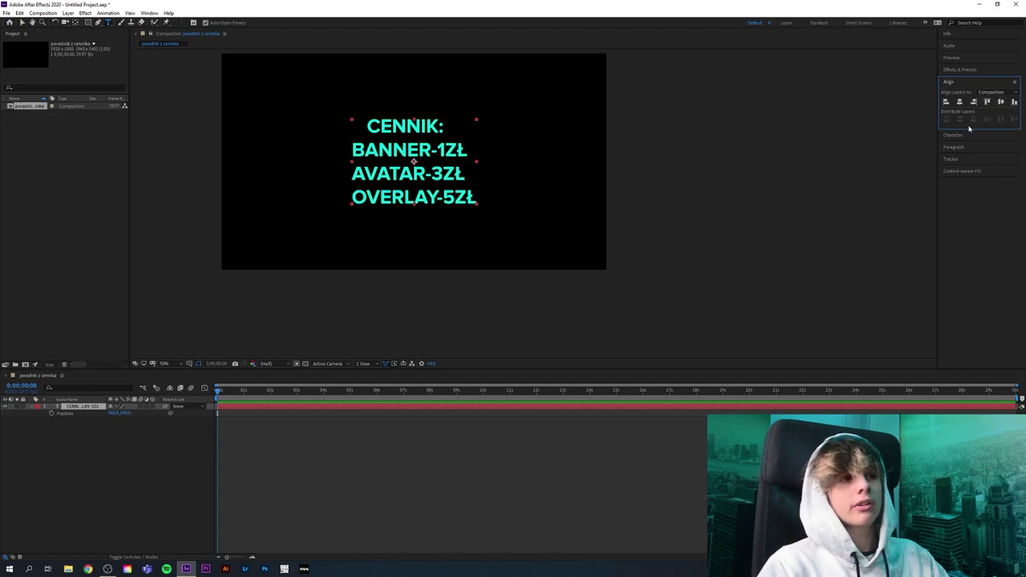
pyautogui.scroll(-6, 481, 202)
pyautogui.scroll(6, 476, 203)
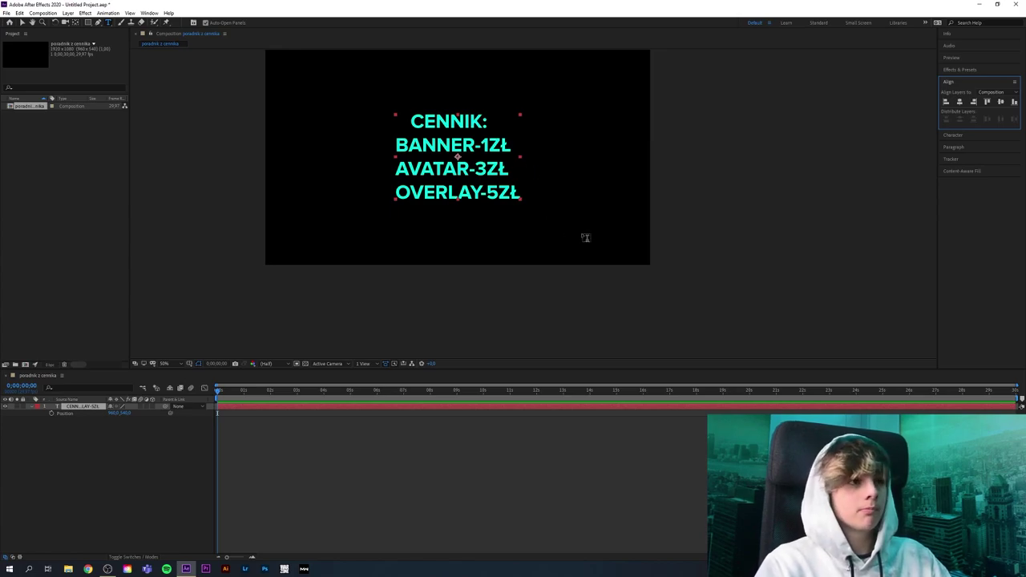
pyautogui.scroll(-4, 465, 183)
pyautogui.scroll(6, 521, 188)
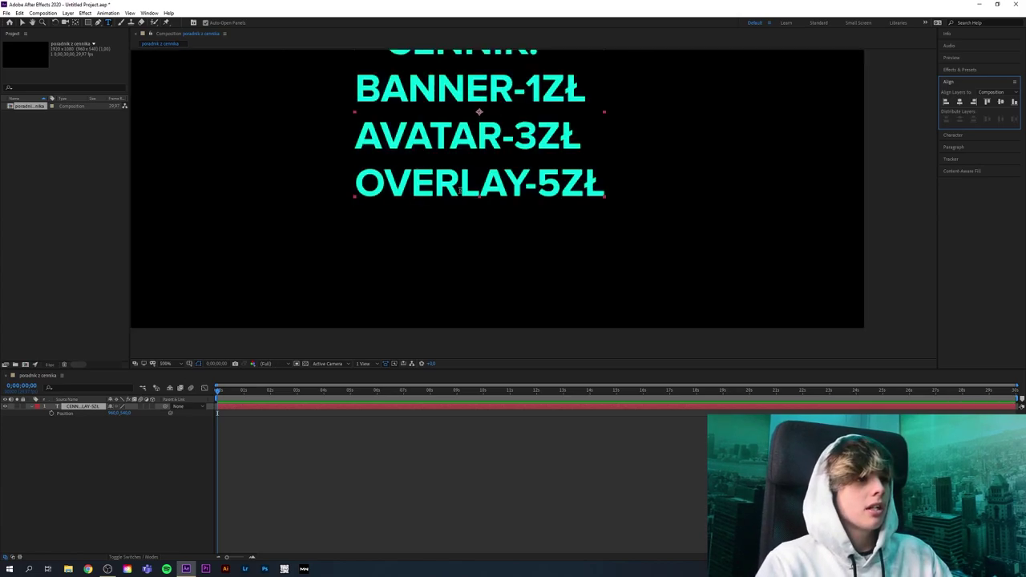
pyautogui.scroll(-1, 574, 194)
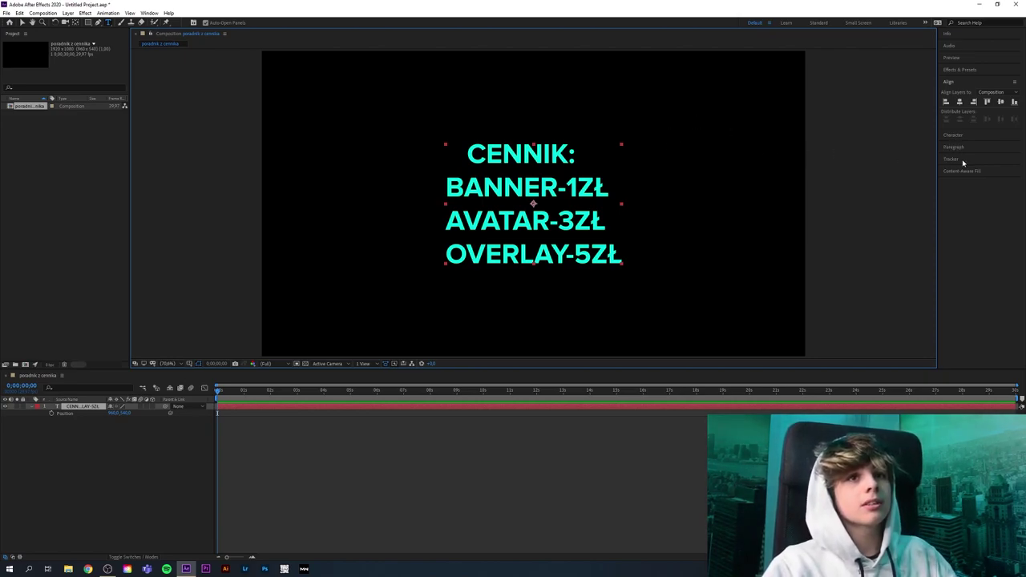
# Search 'wigg' in Effects & Presets and apply the Wiggle - position preset to the text.
pyautogui.click(956, 70)
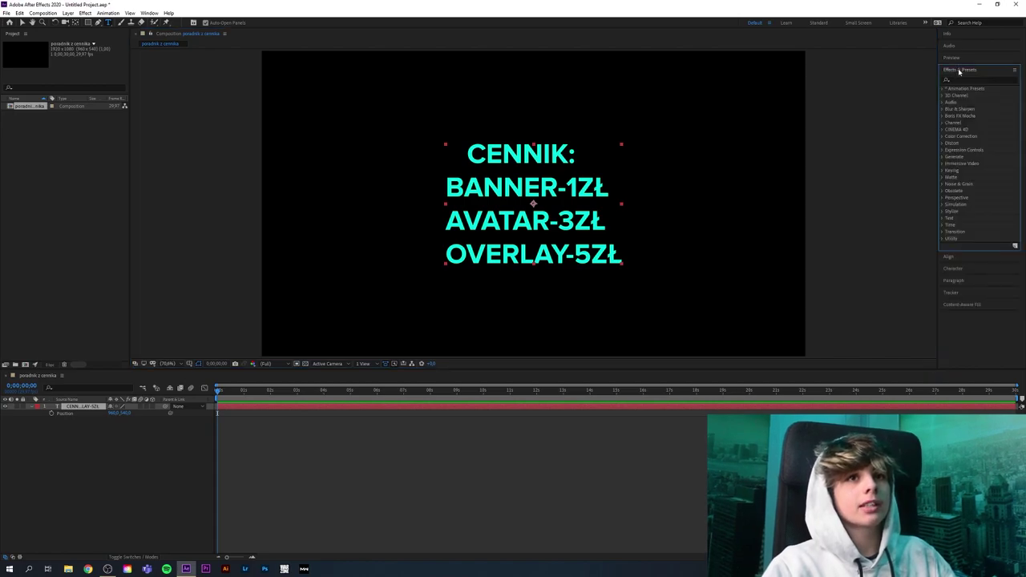
pyautogui.click(954, 80)
pyautogui.write('wigg')
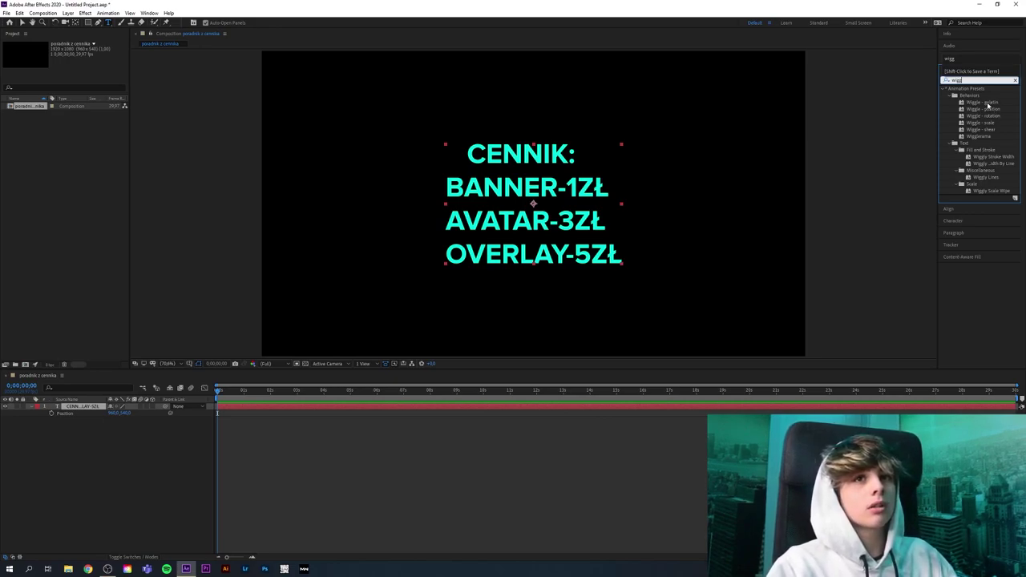
pyautogui.click(994, 102)
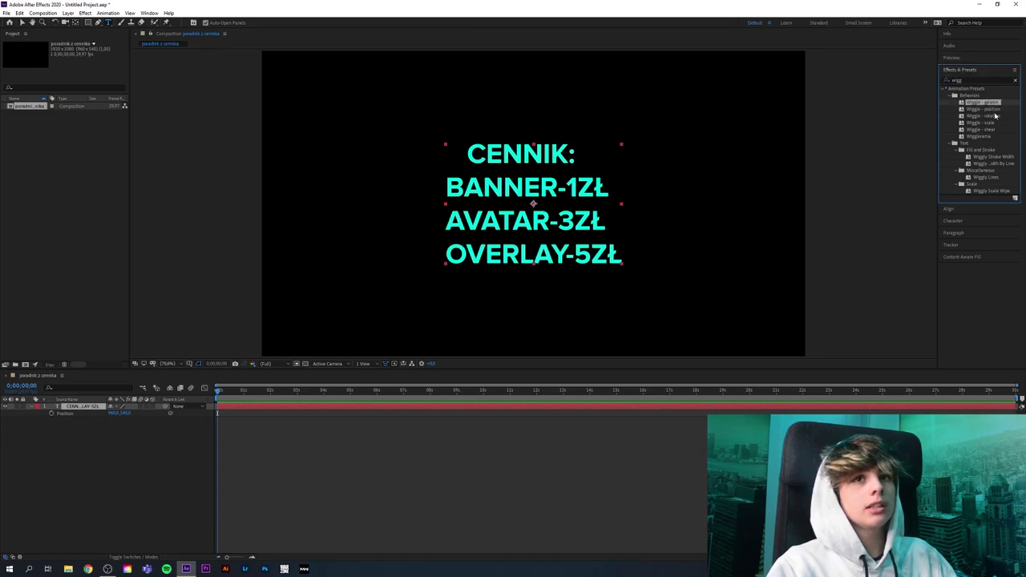
pyautogui.click(994, 122)
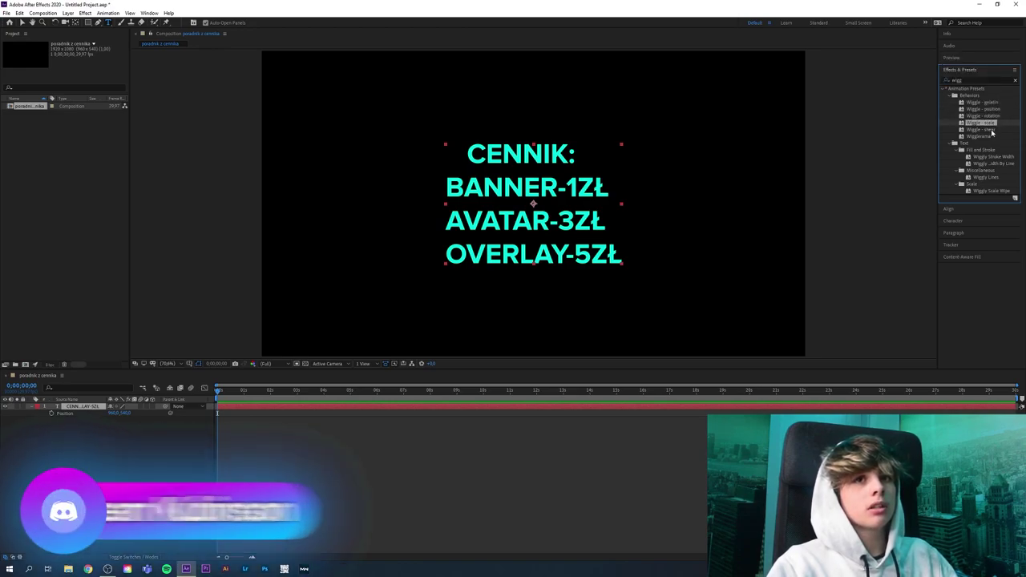
pyautogui.click(993, 129)
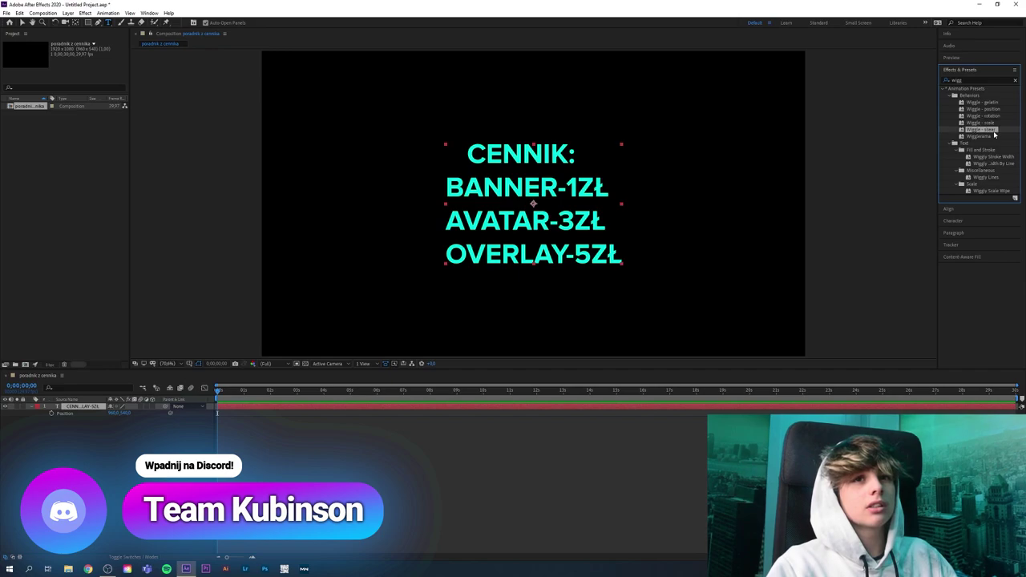
pyautogui.click(994, 136)
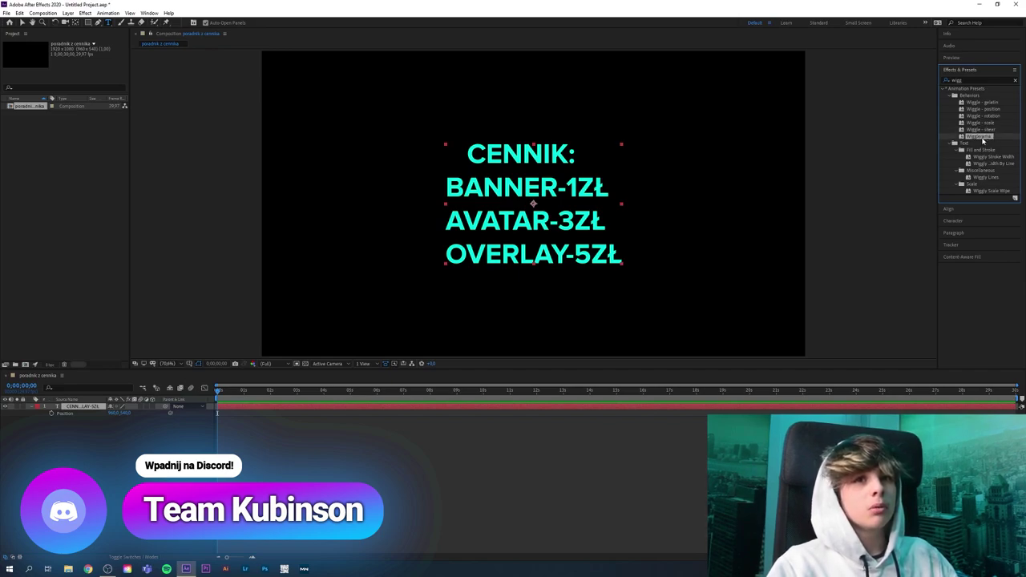
pyautogui.doubleClick(982, 109)
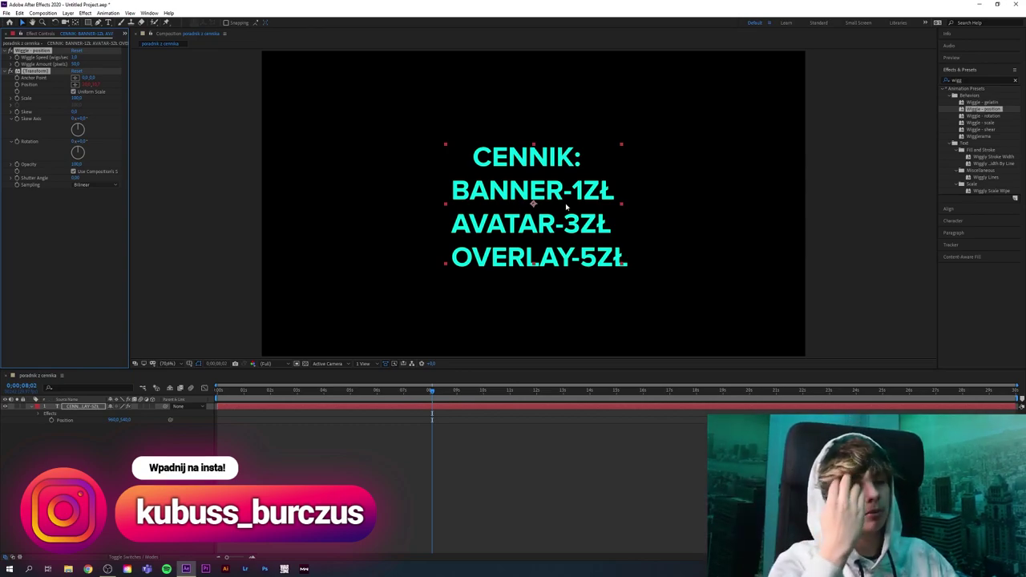
# Set the Wiggle Amount to 25 and preview the drifting text.
pyautogui.press('space')
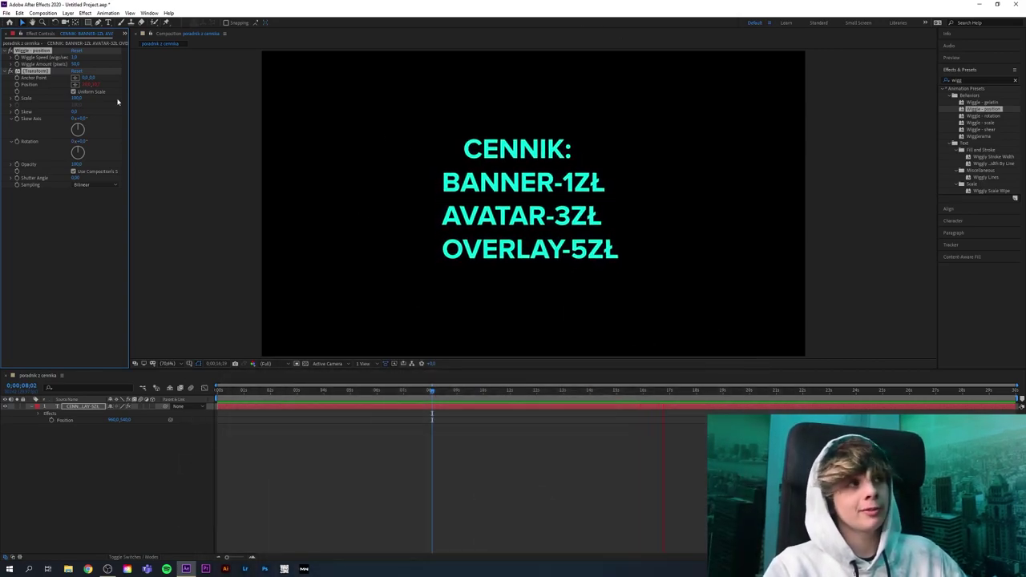
pyautogui.click(76, 65)
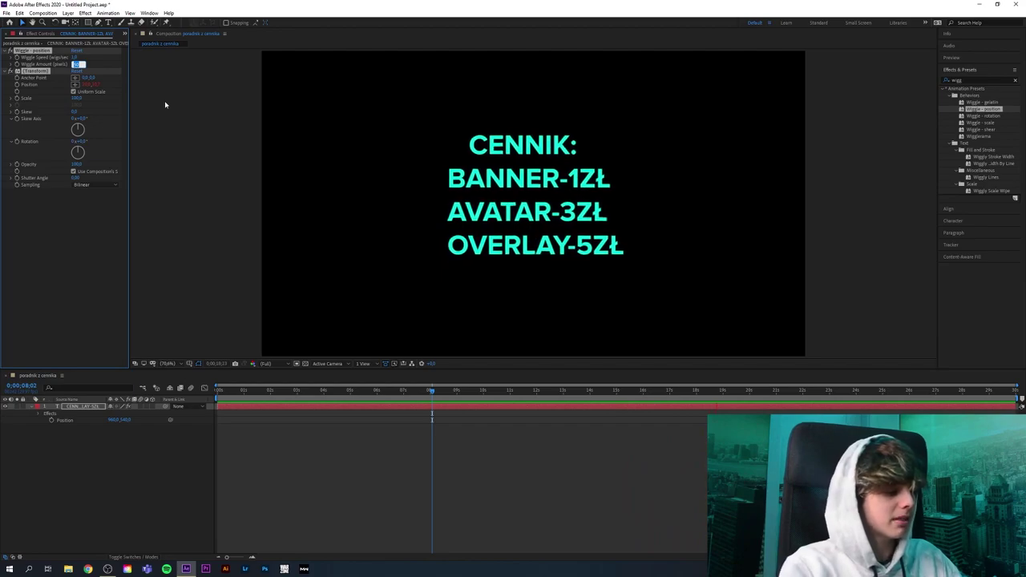
pyautogui.write('25')
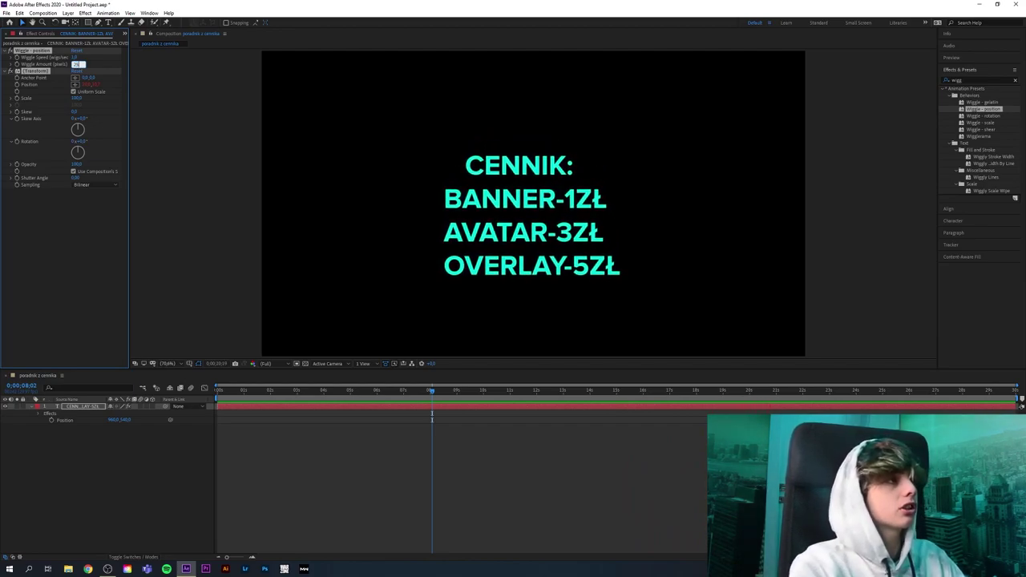
pyautogui.press('Return')
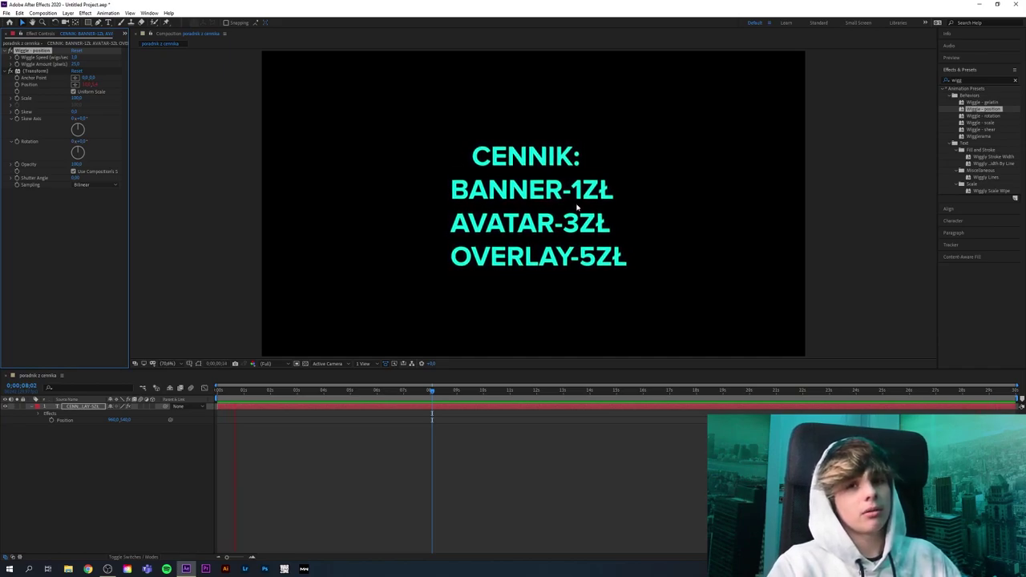
pyautogui.press('space')
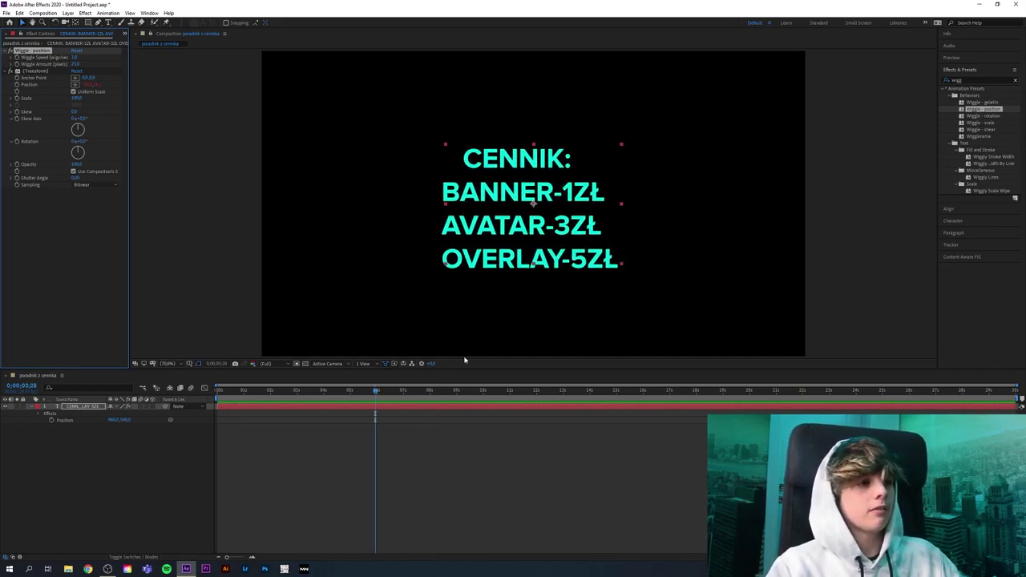
# Drag the Drop Shadow effect onto the text layer and preview it from the start.
pyautogui.press('Home')
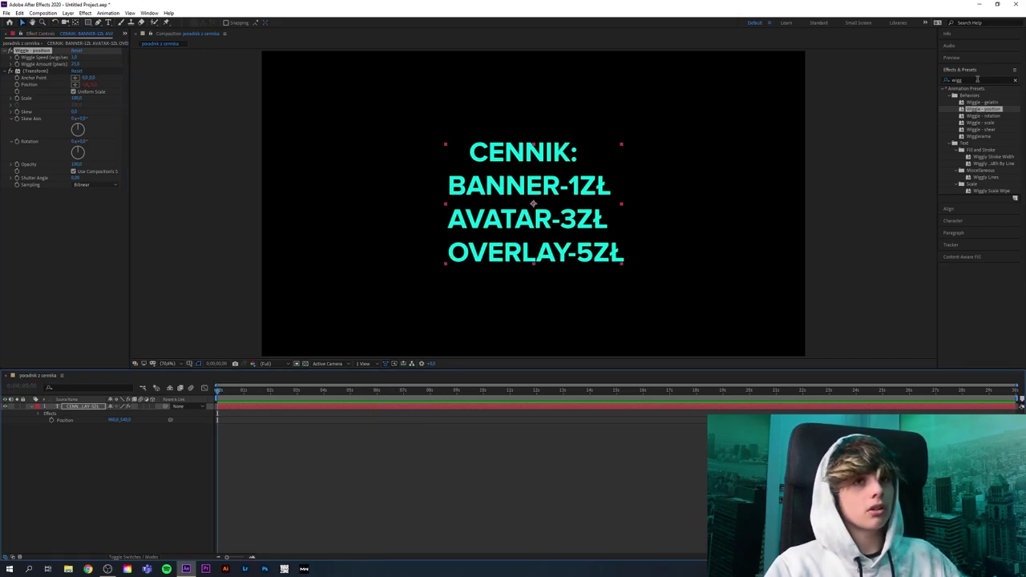
pyautogui.click(975, 80)
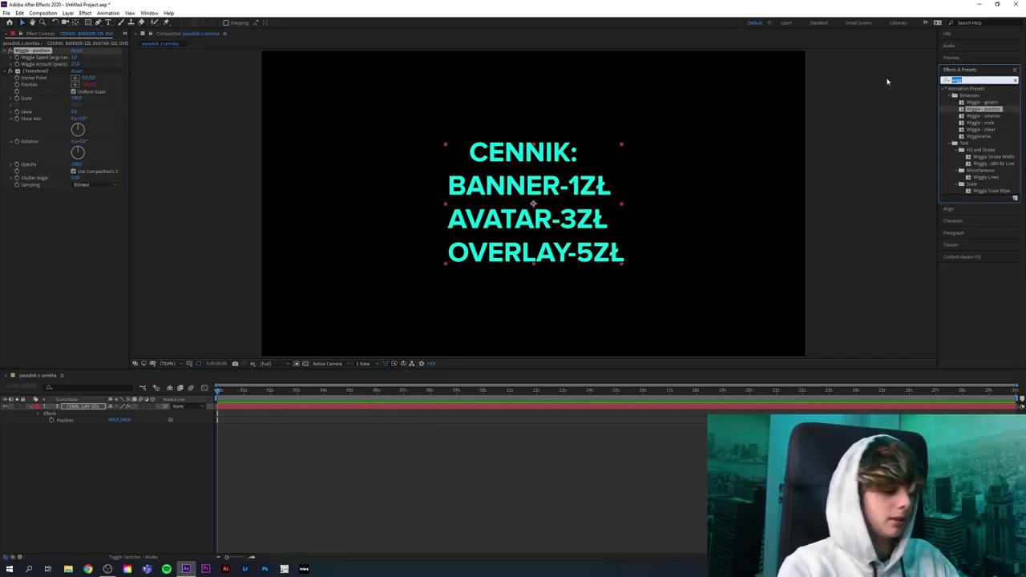
pyautogui.write('drop')
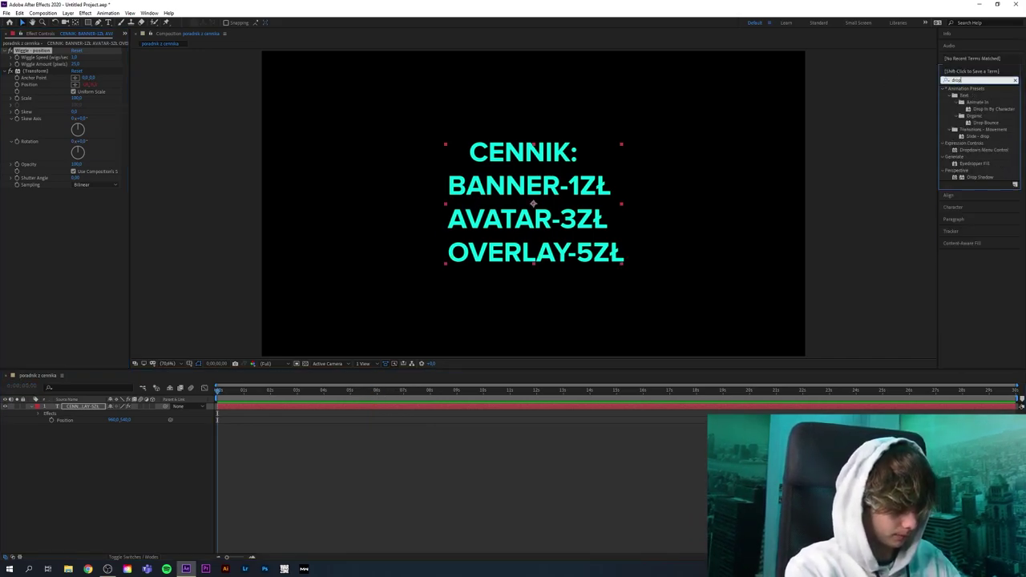
pyautogui.write(' shadow')
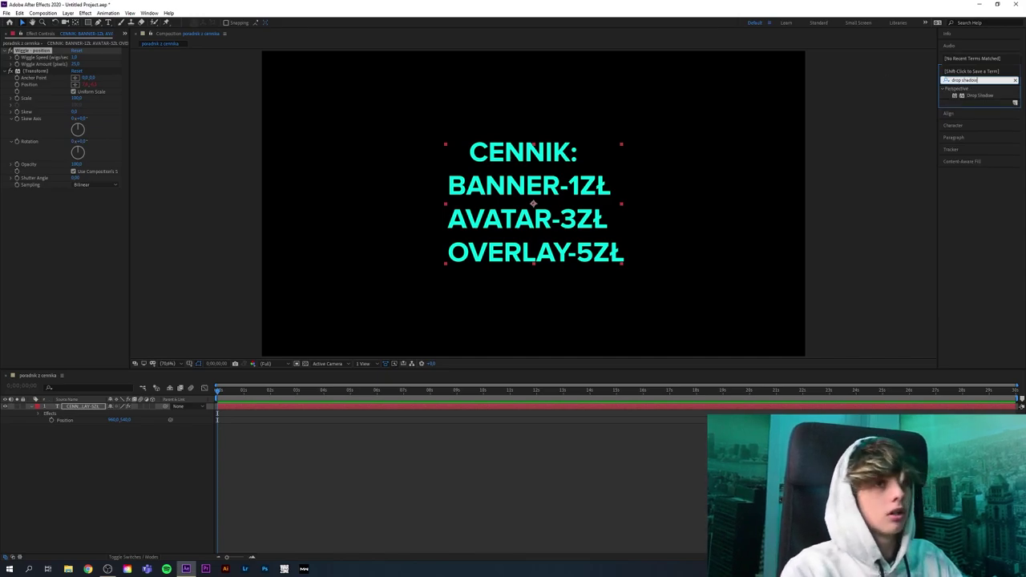
pyautogui.moveTo(980, 96); pyautogui.dragTo(518, 211)
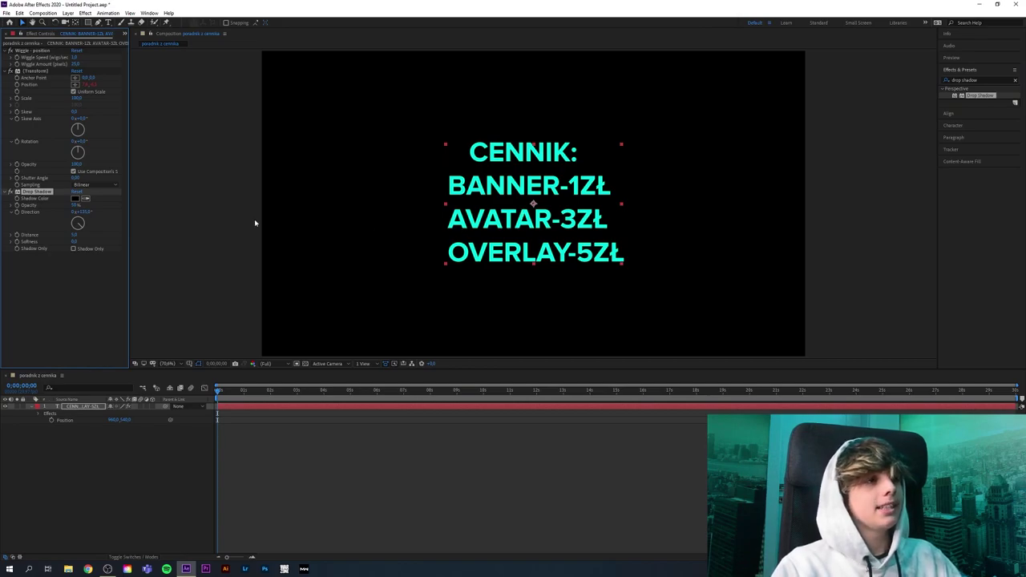
pyautogui.press('space')
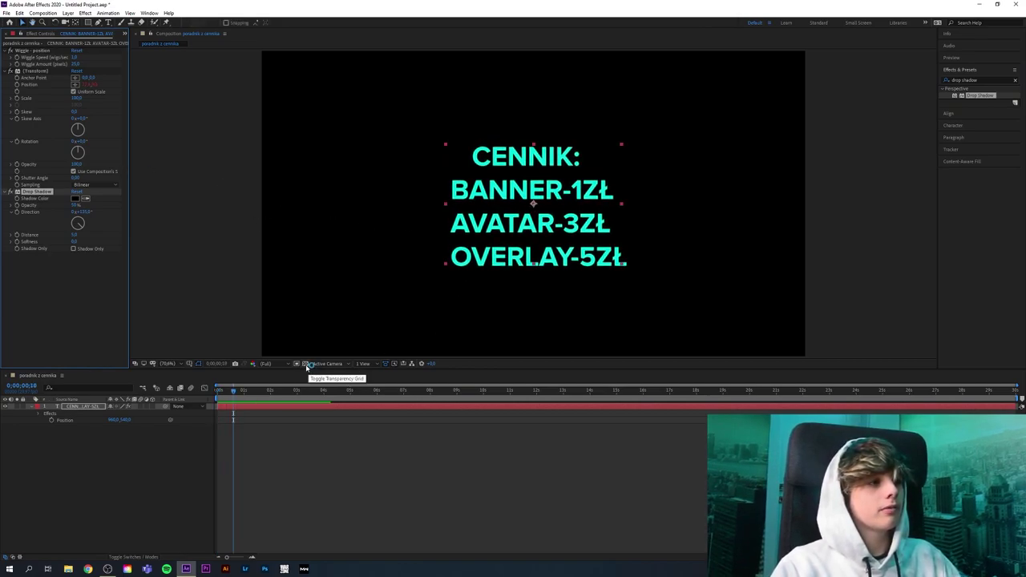
# Turn on the transparency grid and zoom in on the price list text.
pyautogui.click(306, 364)
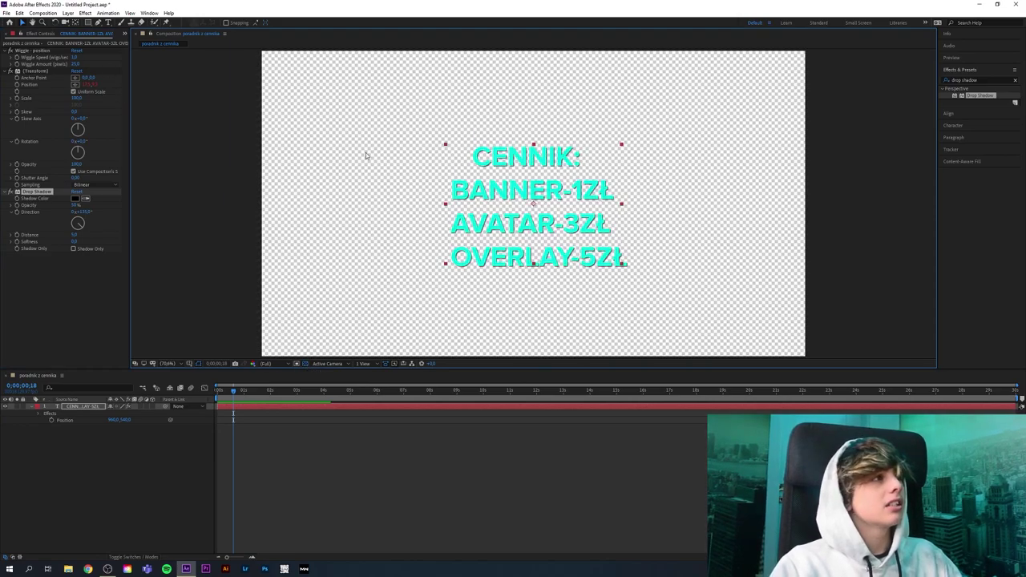
pyautogui.scroll(1, 449, 191)
pyautogui.scroll(1, 535, 233)
pyautogui.scroll(-1, 536, 232)
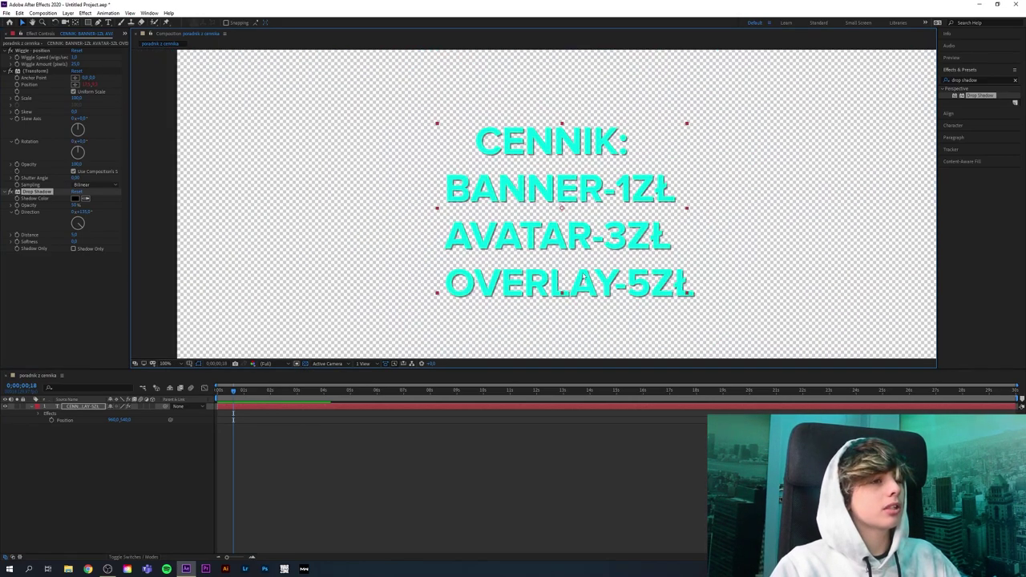
pyautogui.scroll(1, 553, 266)
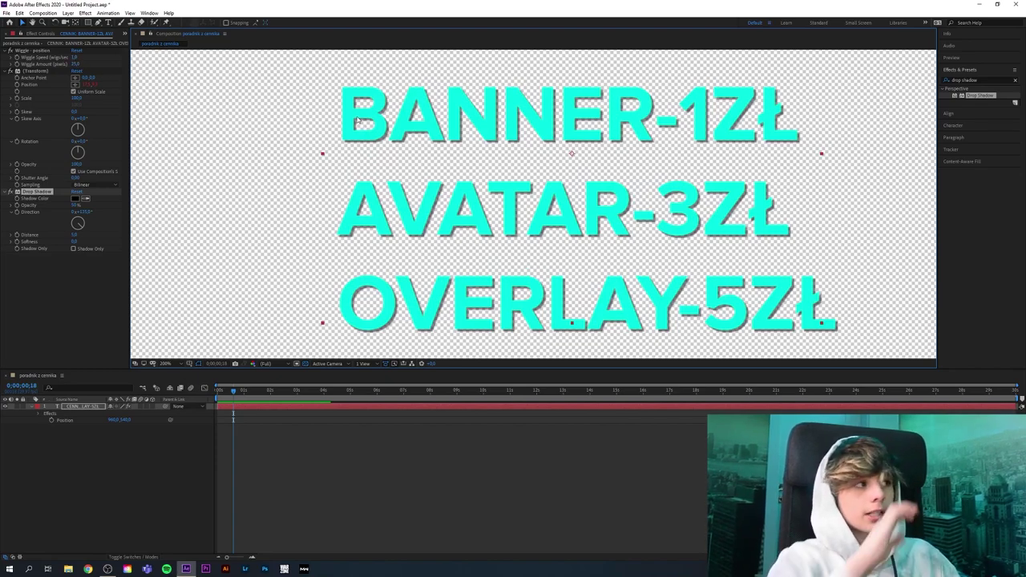
# Keep the Drop Shadow black, set Opacity to 100%, and change its direction, distance and softness.
pyautogui.click(75, 198)
pyautogui.click(597, 238)
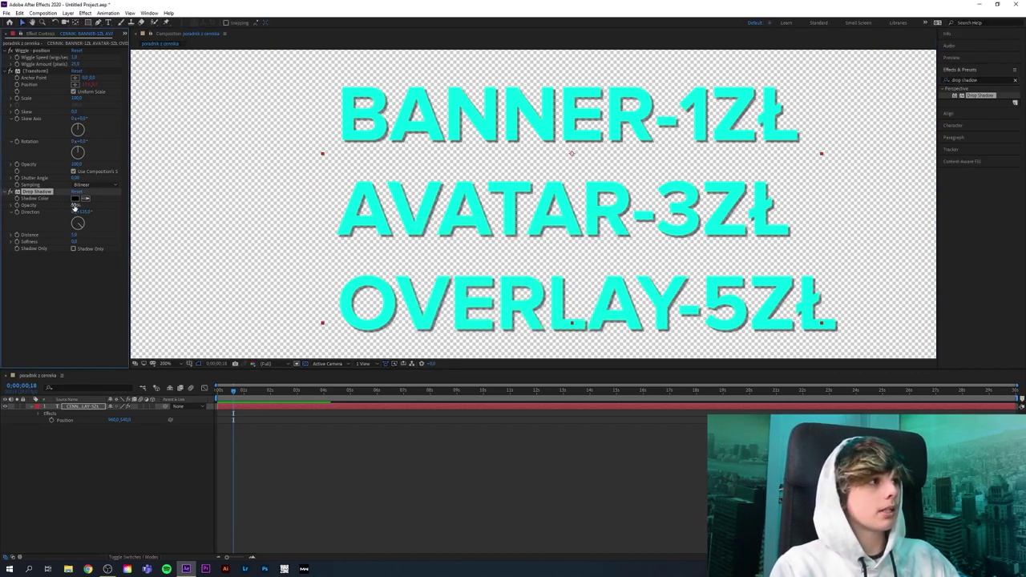
pyautogui.moveTo(76, 205); pyautogui.dragTo(97, 203)
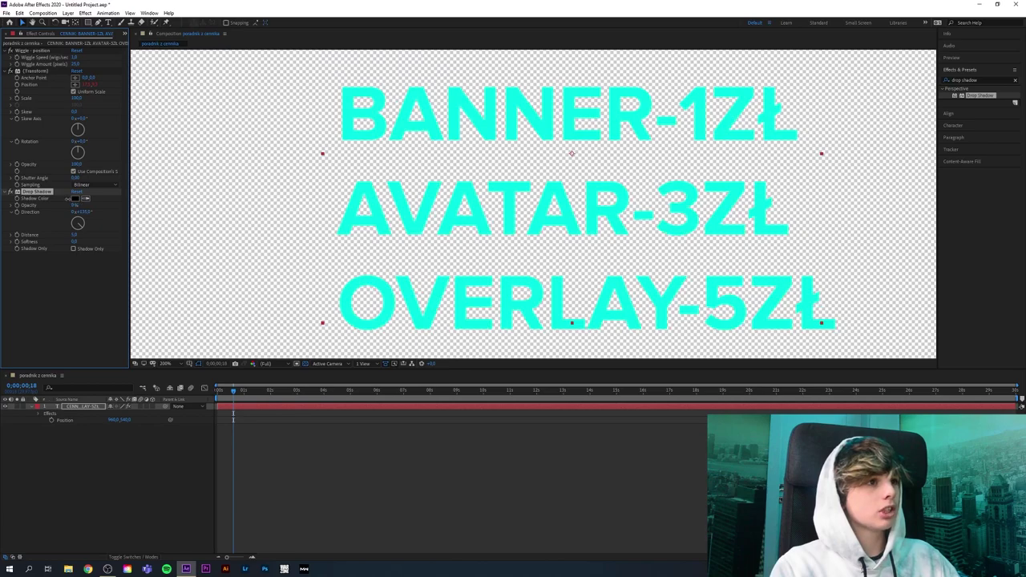
pyautogui.moveTo(97, 203)
pyautogui.mouseDown()
pyautogui.moveTo(89, 212)
pyautogui.moveTo(252, 229)
pyautogui.moveTo(181, 240)
pyautogui.moveTo(102, 229)
pyautogui.mouseUp()
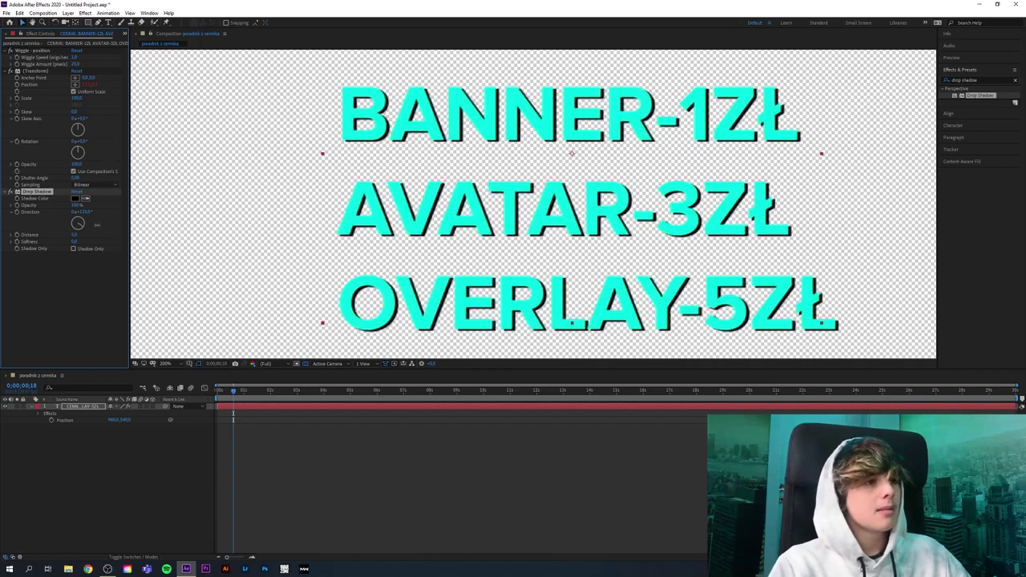
pyautogui.moveTo(102, 228); pyautogui.dragTo(115, 222)
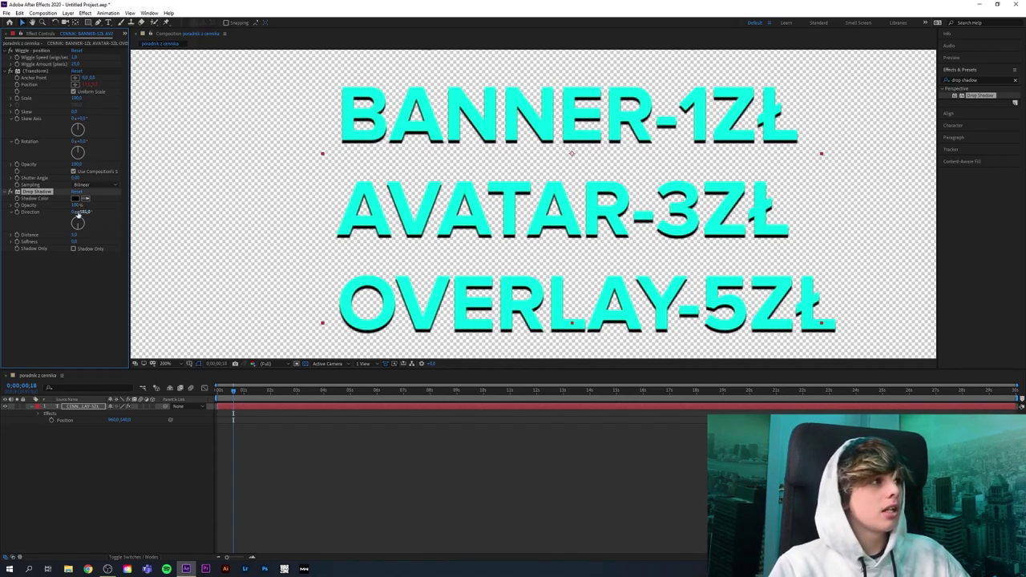
pyautogui.moveTo(74, 234)
pyautogui.mouseDown()
pyautogui.moveTo(78, 225)
pyautogui.moveTo(57, 221)
pyautogui.mouseUp()
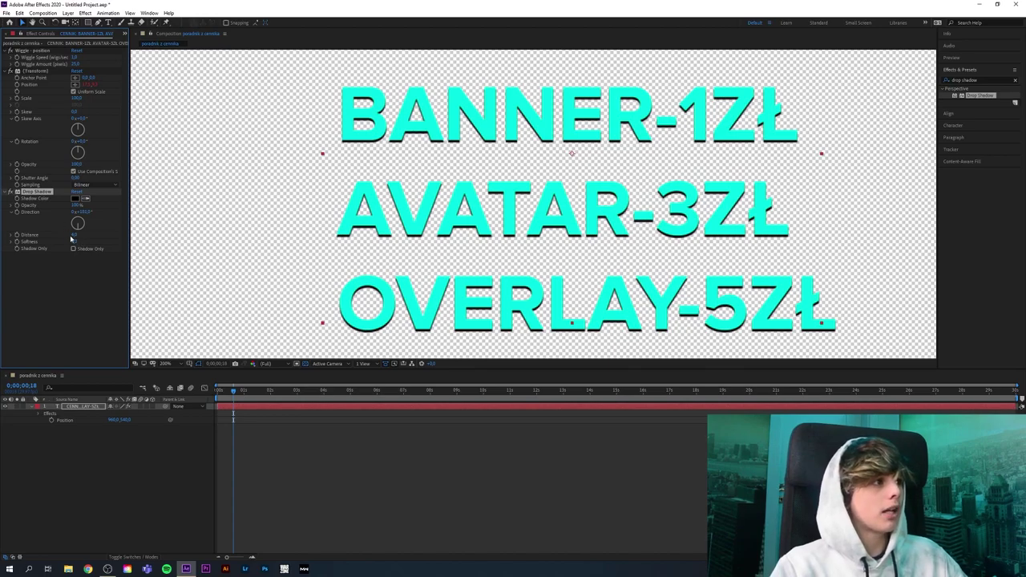
pyautogui.moveTo(75, 242); pyautogui.dragTo(85, 239)
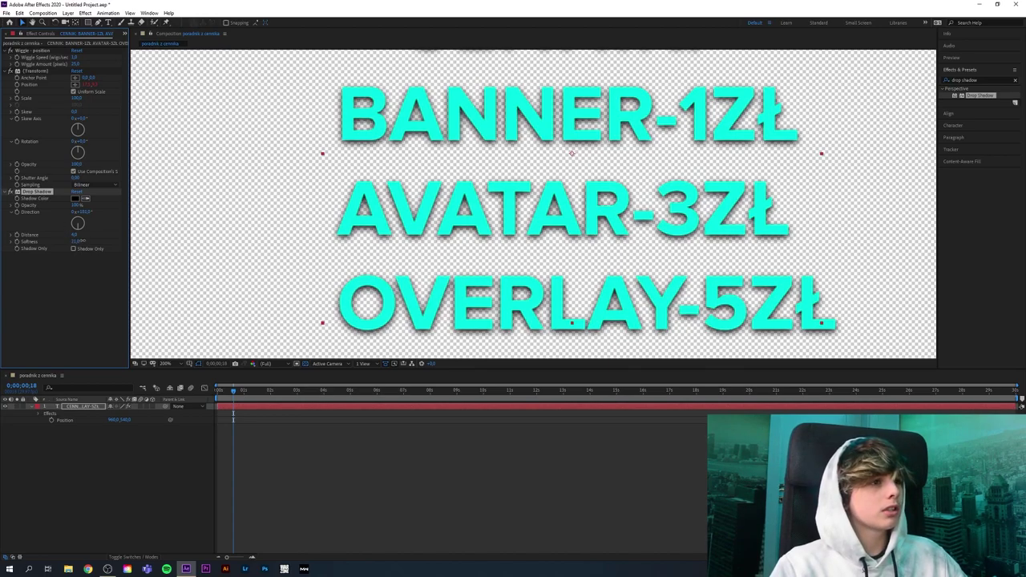
pyautogui.moveTo(88, 241)
pyautogui.mouseDown()
pyautogui.moveTo(48, 240)
pyautogui.moveTo(77, 240)
pyautogui.mouseUp()
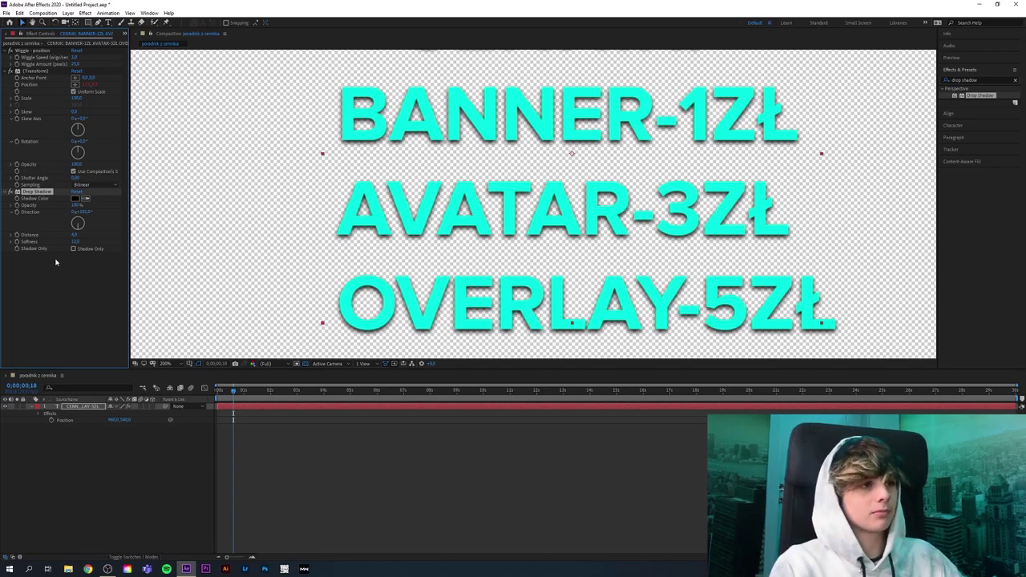
# Clear the drop shadow search and search Effects & Presets for 'glow'.
pyautogui.scroll(-4, 535, 302)
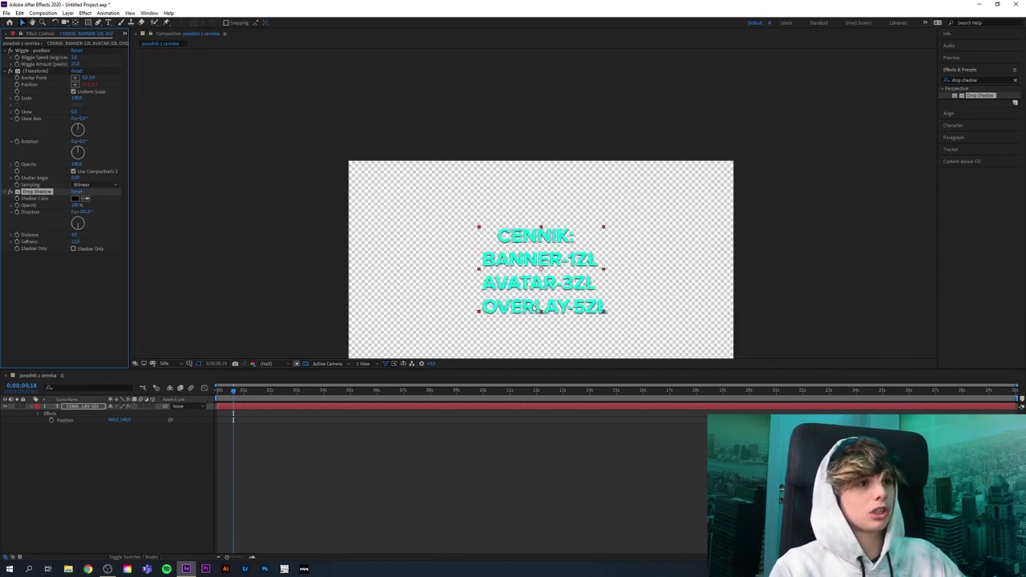
pyautogui.scroll(2, 534, 302)
pyautogui.scroll(2, 534, 302)
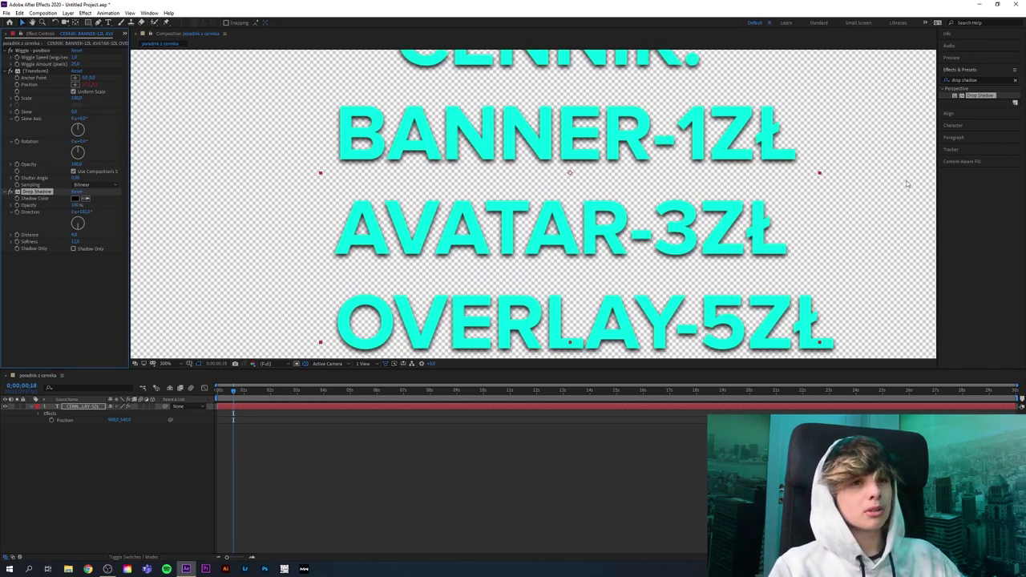
pyautogui.click(978, 80)
pyautogui.press('BackSpace')
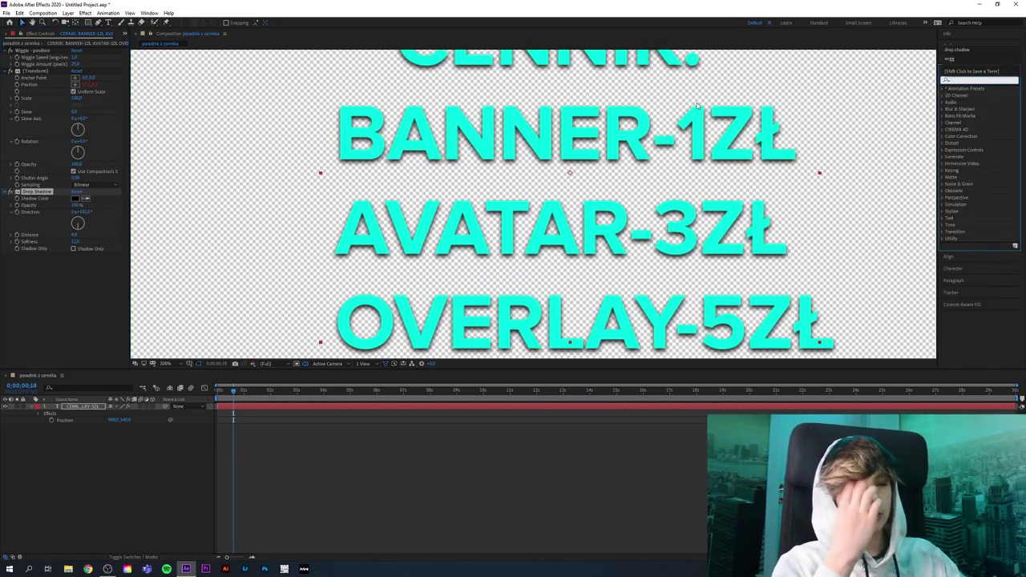
pyautogui.press('Escape')
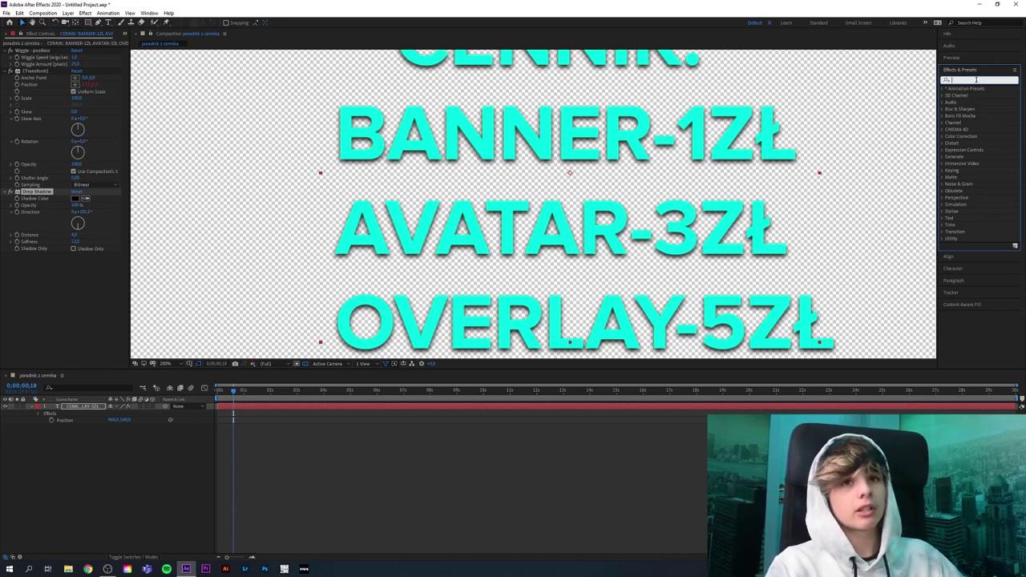
pyautogui.click(155, 13)
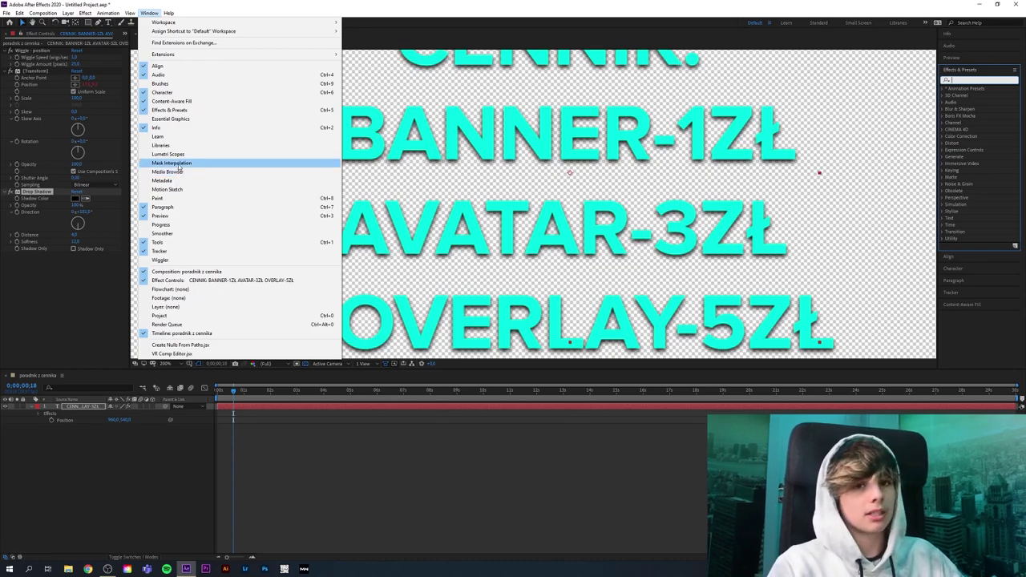
pyautogui.click(987, 79)
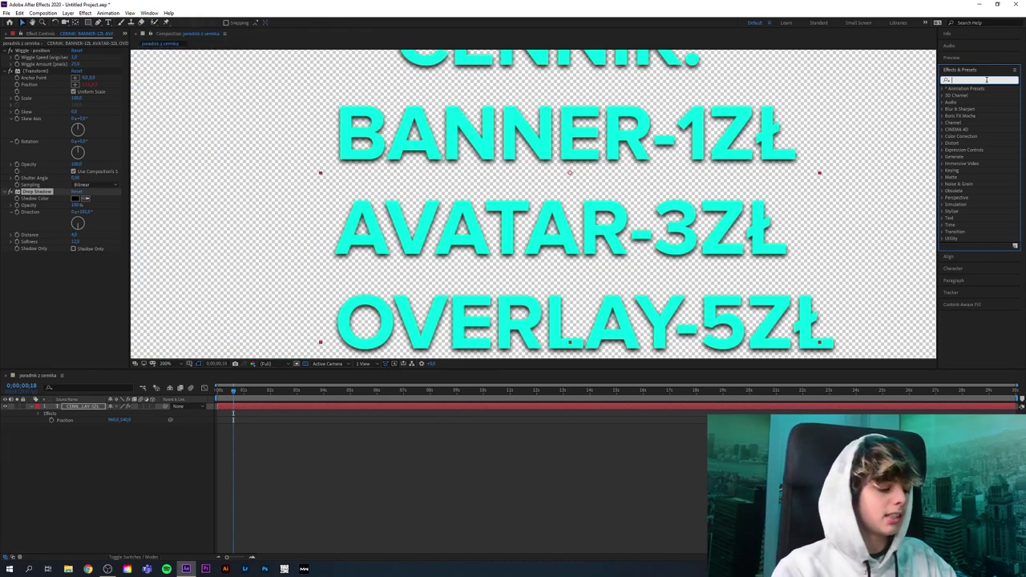
pyautogui.write('glow')
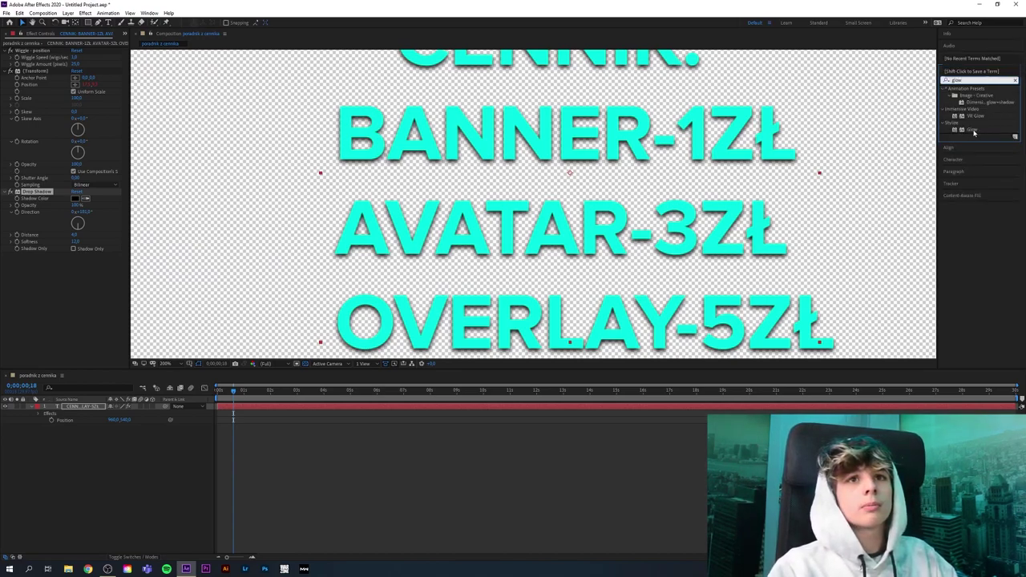
# Apply the Glow effect to the CENNIK text layer.
pyautogui.moveTo(975, 132); pyautogui.dragTo(653, 206)
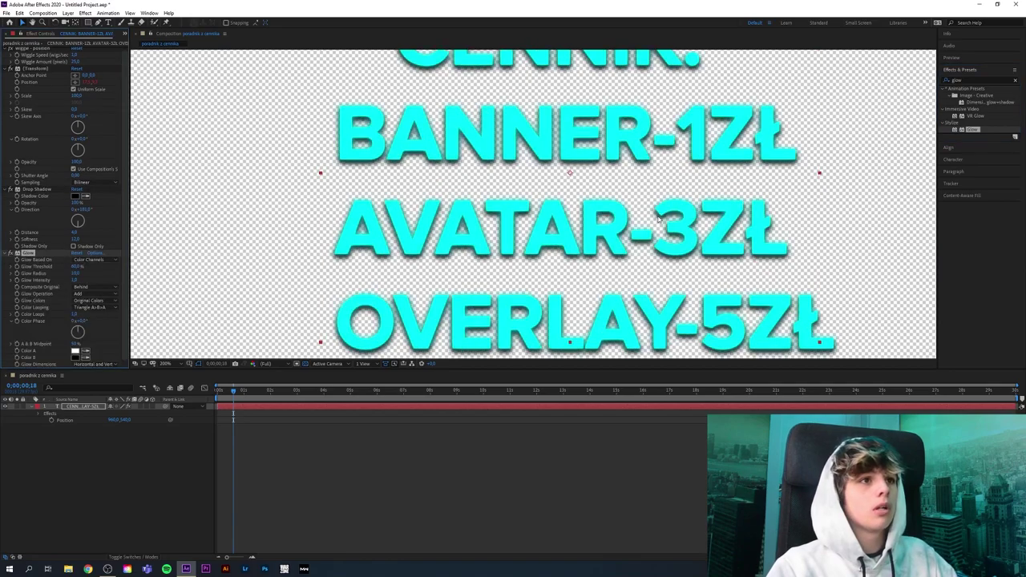
pyautogui.scroll(-8, 564, 275)
pyautogui.scroll(6, 564, 275)
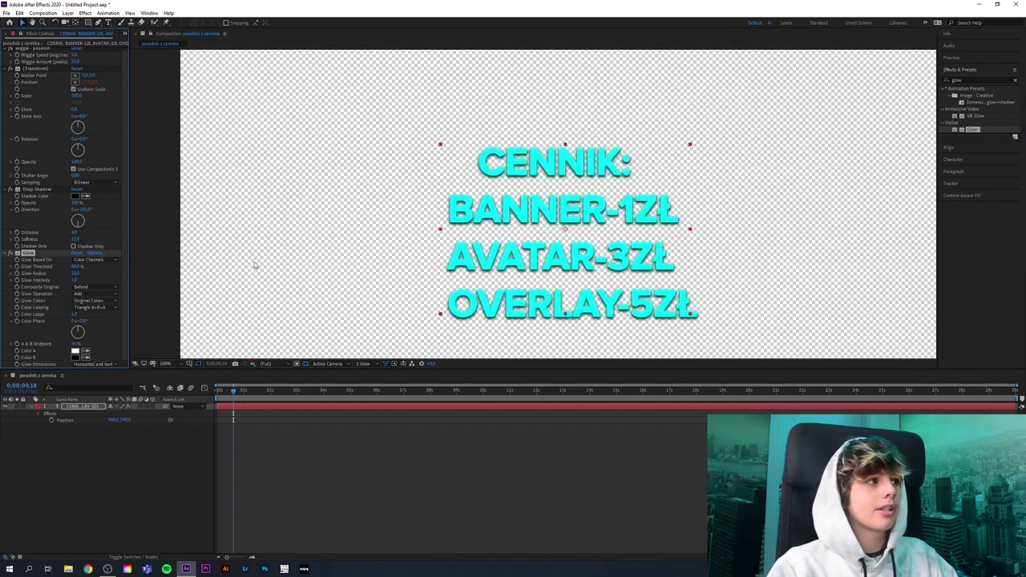
pyautogui.scroll(4, 504, 262)
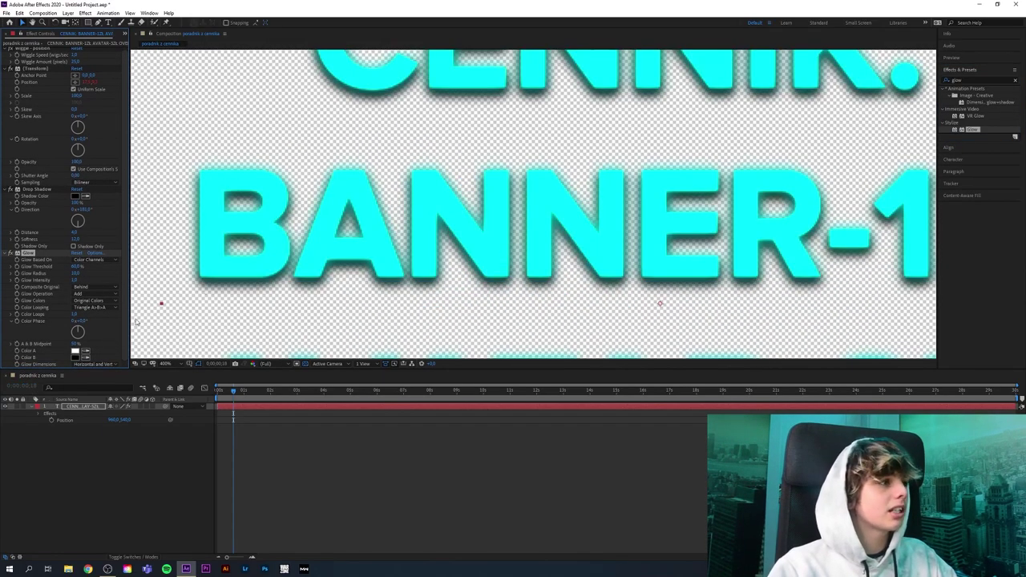
# Raise Glow Threshold and widen Glow Radius into a cyan haze, then show the black background.
pyautogui.moveTo(78, 267); pyautogui.dragTo(141, 271)
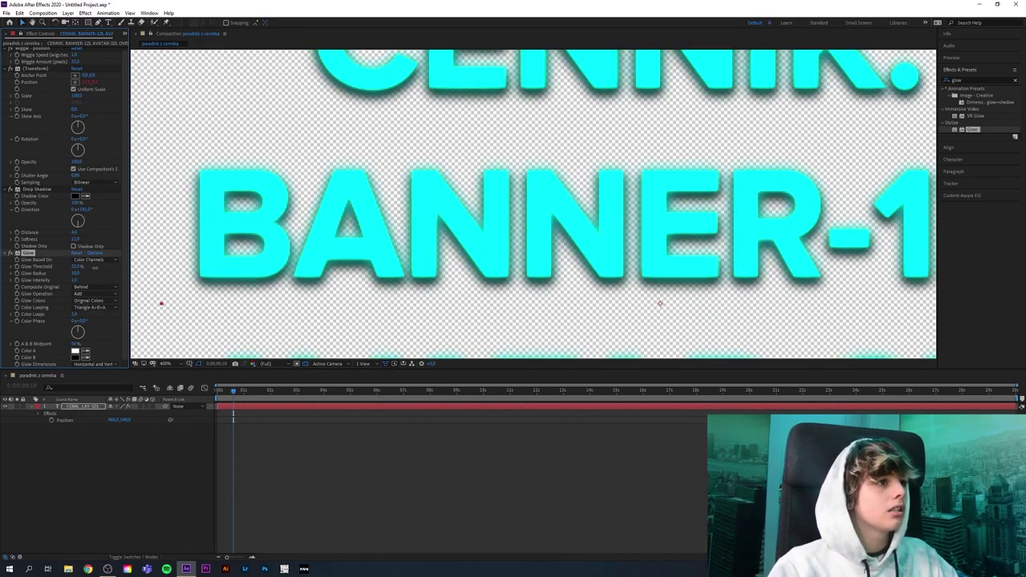
pyautogui.moveTo(140, 271); pyautogui.dragTo(299, 286)
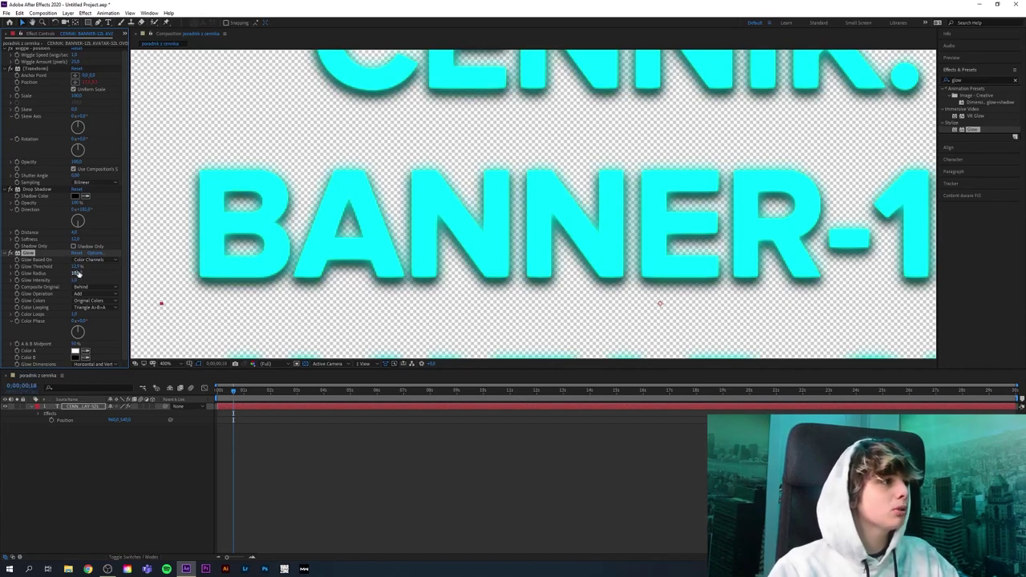
pyautogui.moveTo(75, 272); pyautogui.dragTo(77, 273)
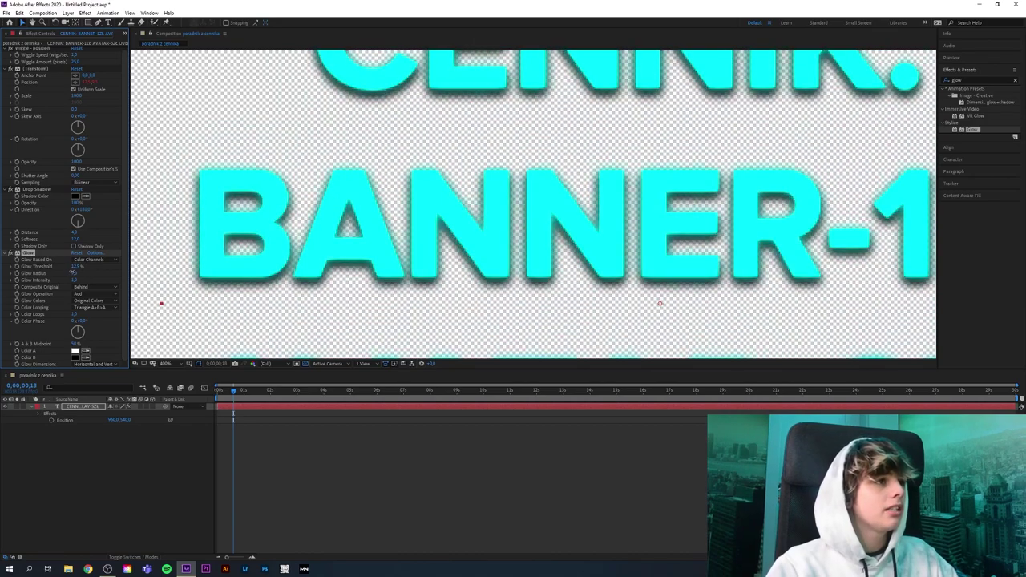
pyautogui.moveTo(77, 273)
pyautogui.mouseDown()
pyautogui.moveTo(86, 272)
pyautogui.moveTo(50, 265)
pyautogui.moveTo(74, 276)
pyautogui.moveTo(44, 280)
pyautogui.mouseUp()
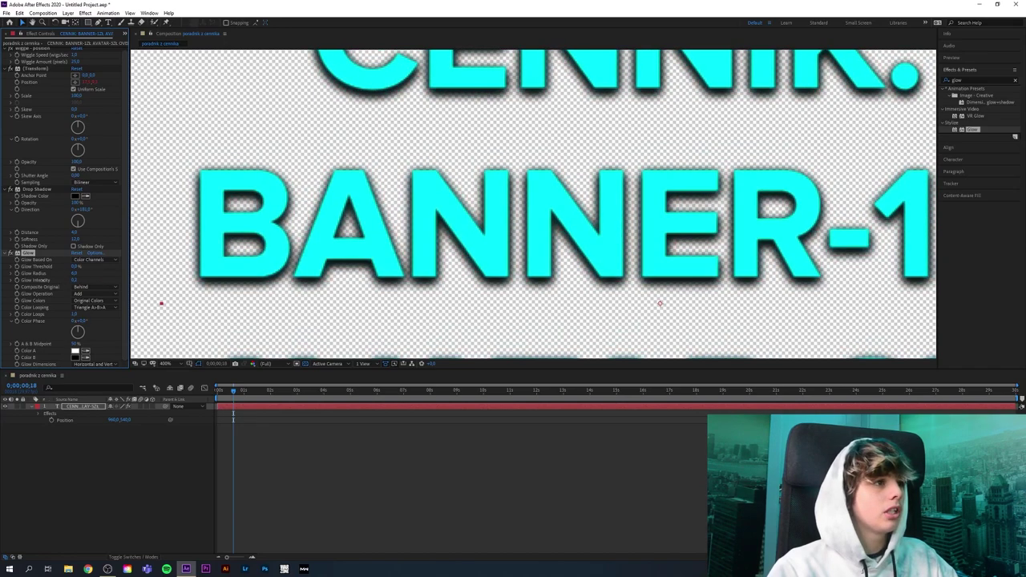
pyautogui.scroll(-4, 240, 336)
pyautogui.click(297, 363)
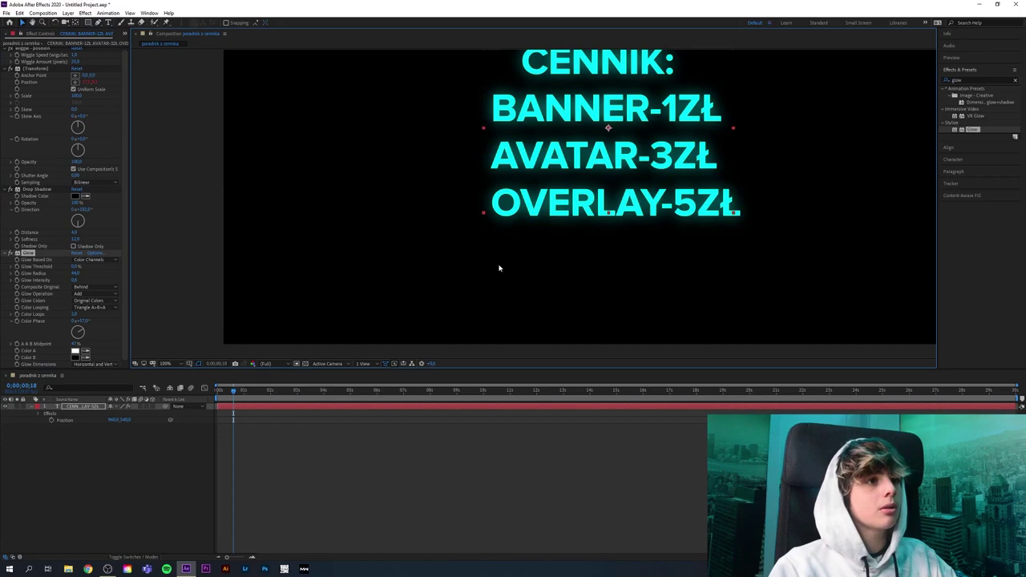
# Preview the wiggle animation, restore the transparency grid, and add the comp to the Render Queue.
pyautogui.scroll(-2, 499, 268)
pyautogui.press('space')
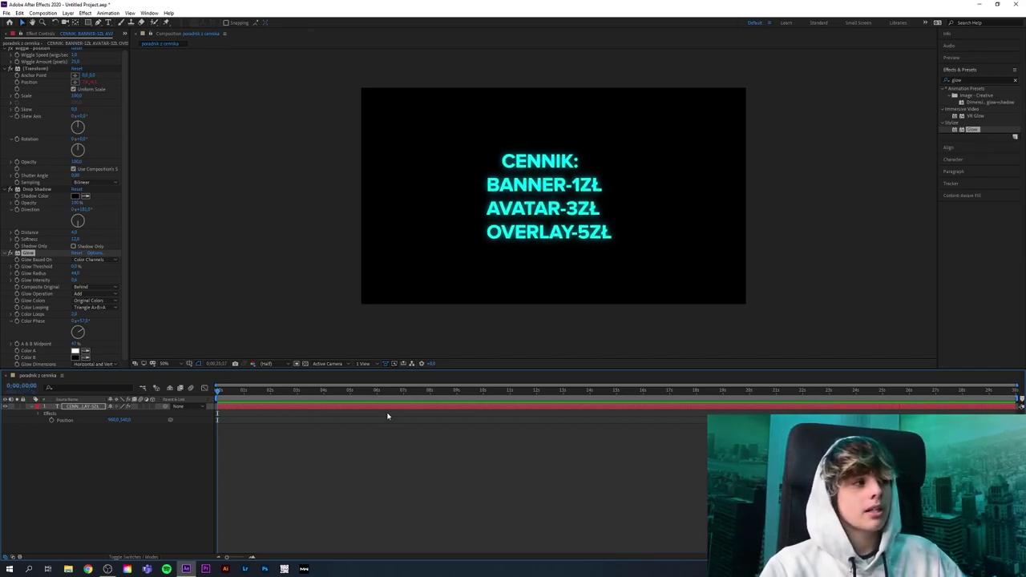
pyautogui.press('space')
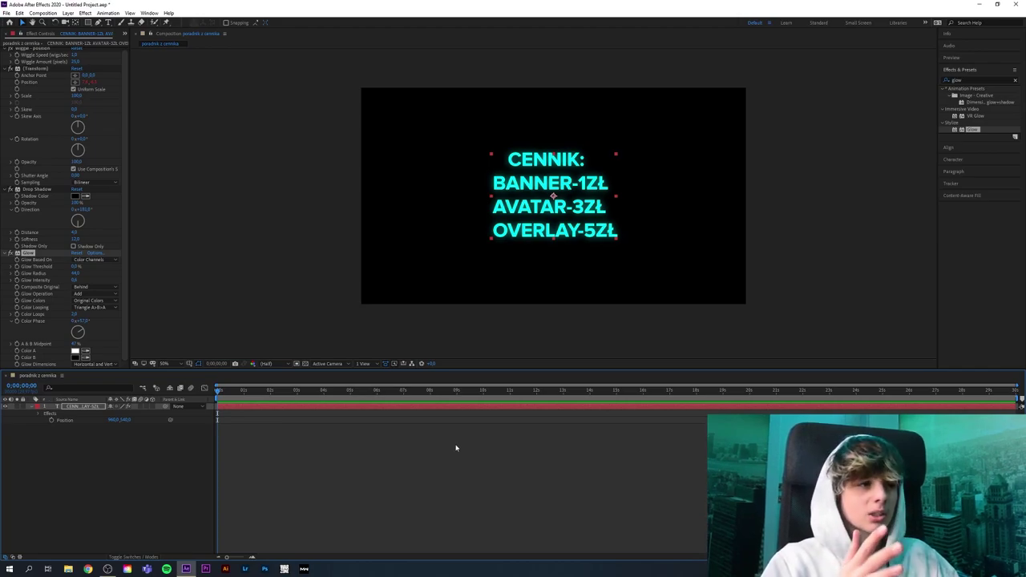
pyautogui.click(306, 365)
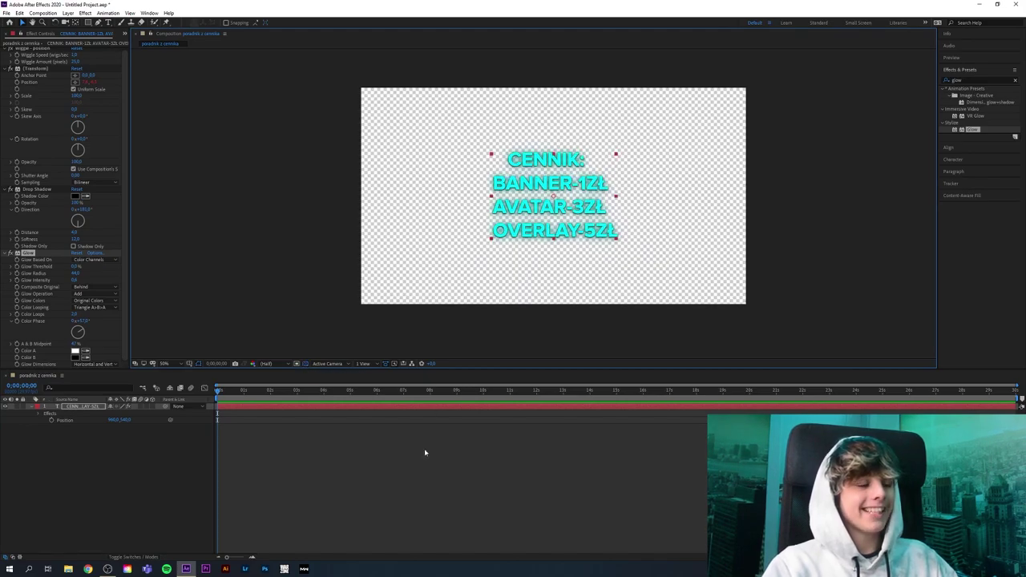
pyautogui.hotkey('ctrl', 'm')
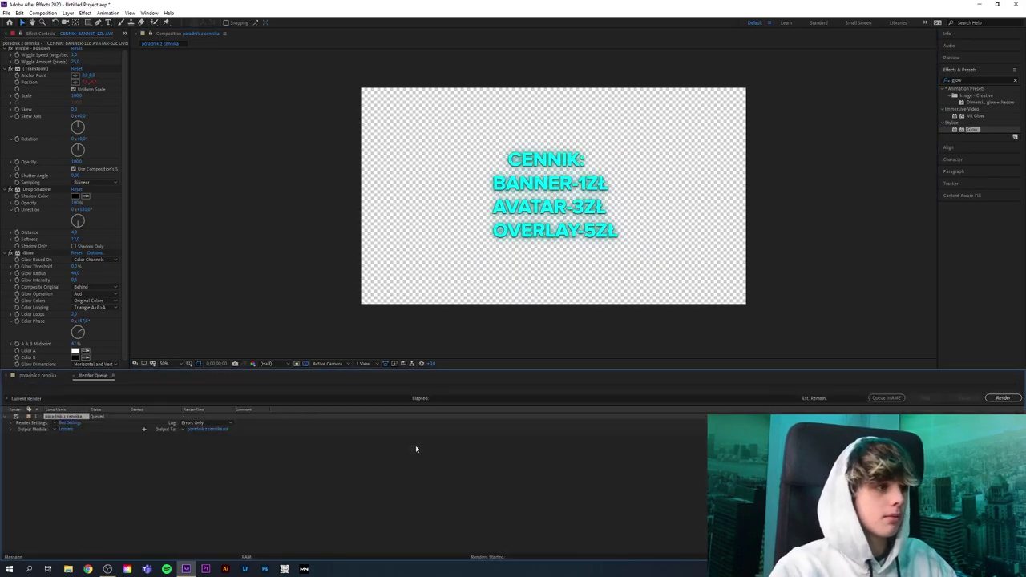
# Keep the default Render Settings and set the Output Module to QuickTime with RGB + Alpha channels.
pyautogui.click(67, 423)
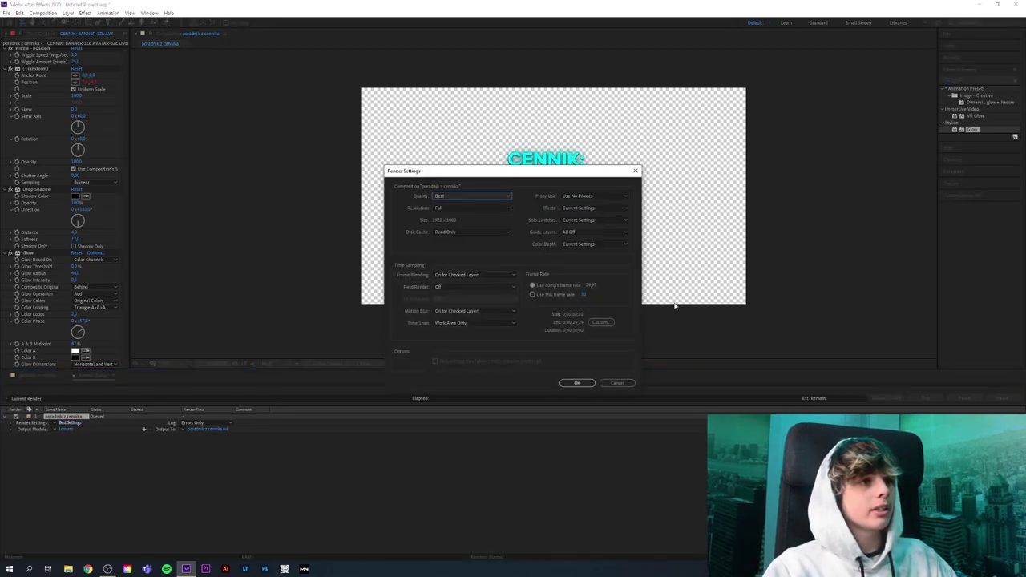
pyautogui.click(577, 383)
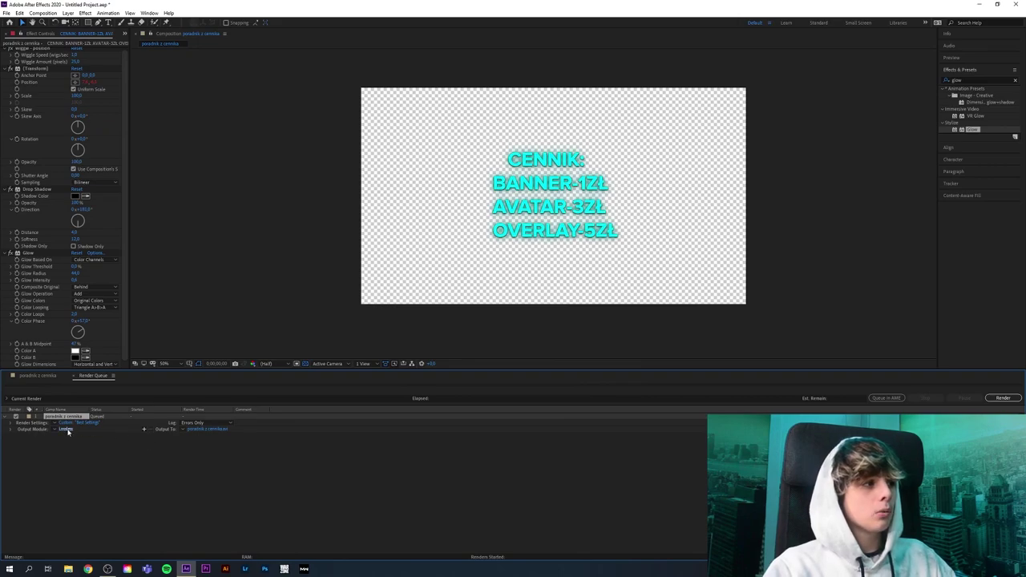
pyautogui.click(65, 429)
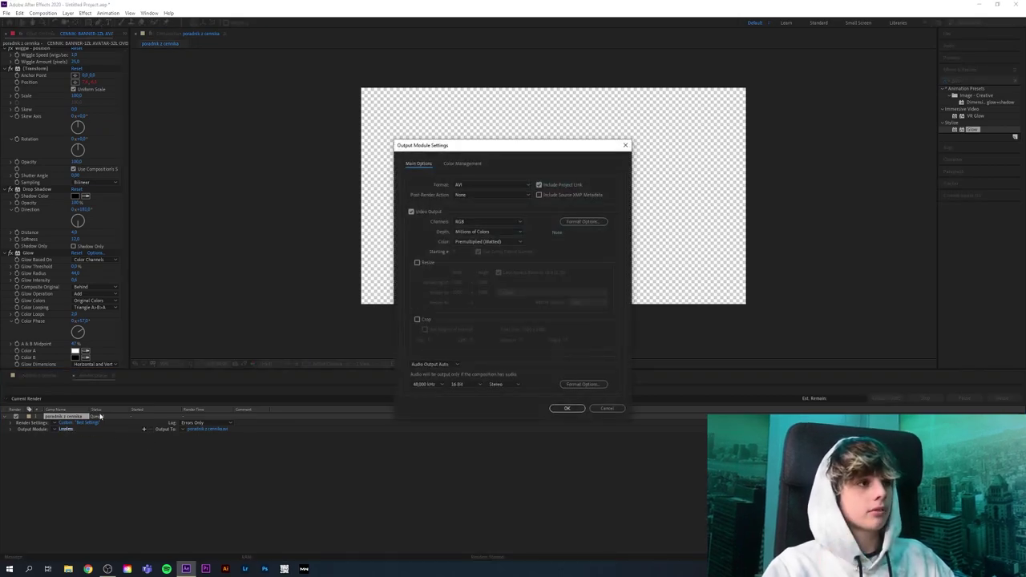
pyautogui.click(467, 190)
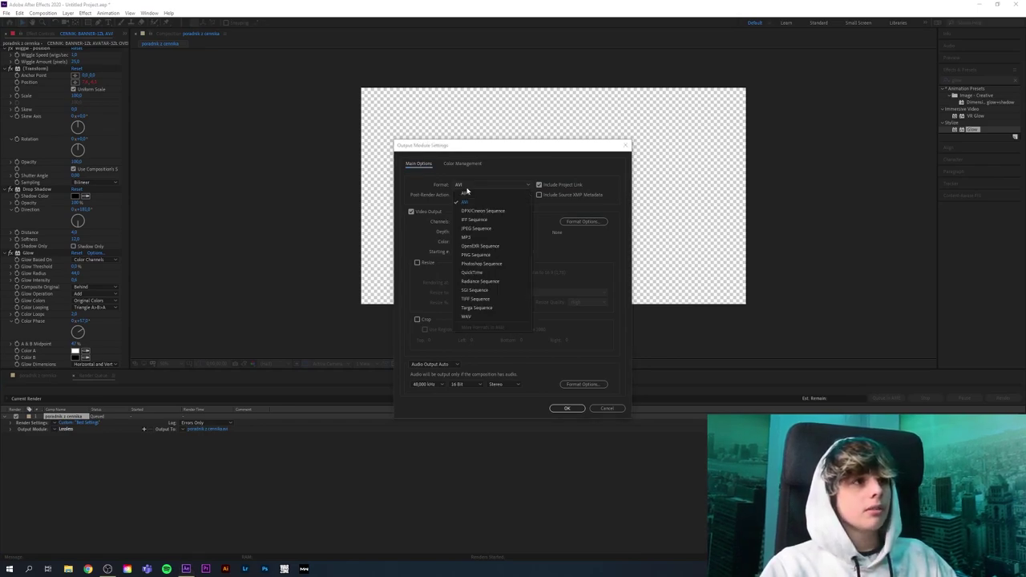
pyautogui.click(486, 272)
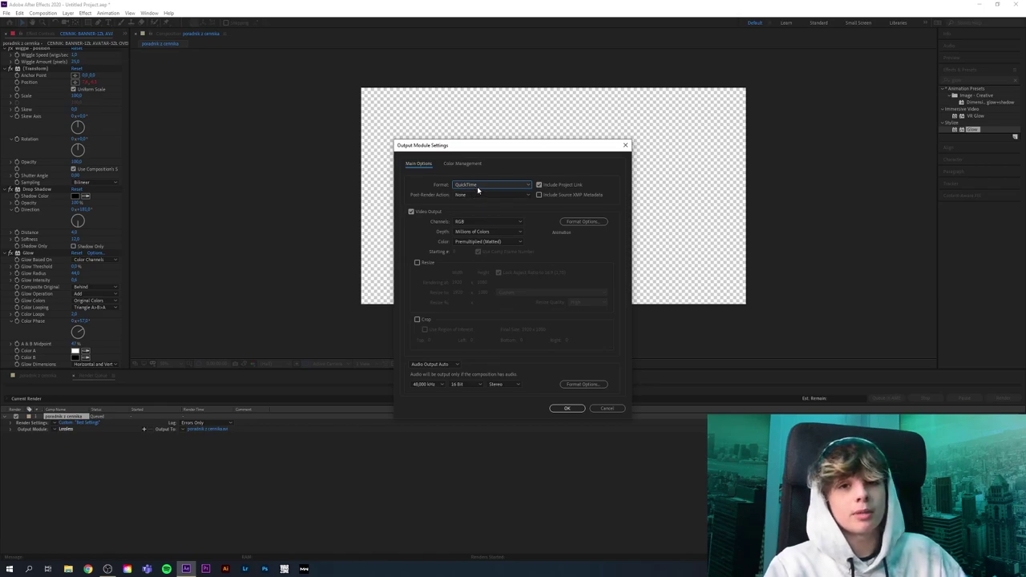
pyautogui.click(473, 224)
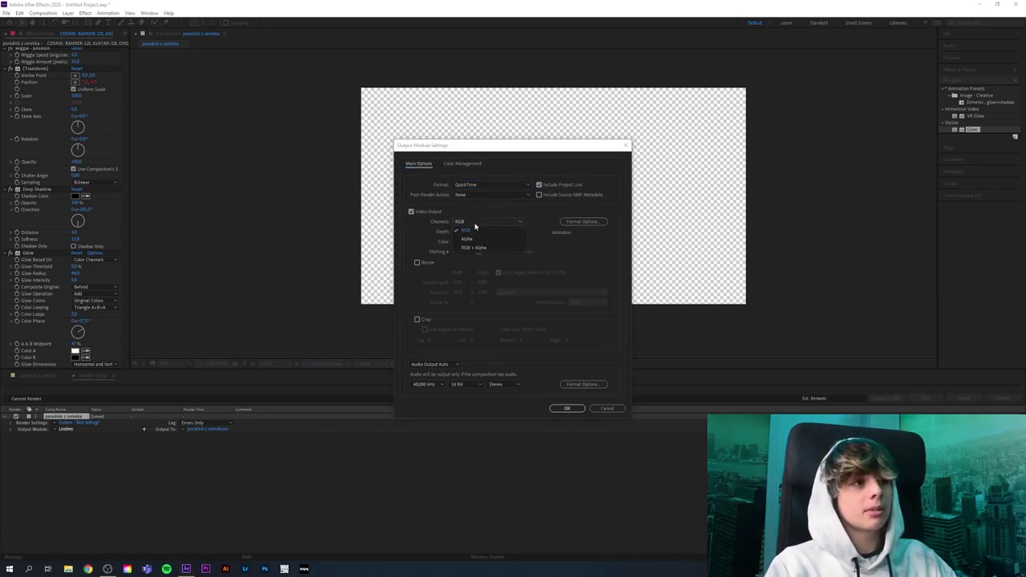
pyautogui.click(489, 249)
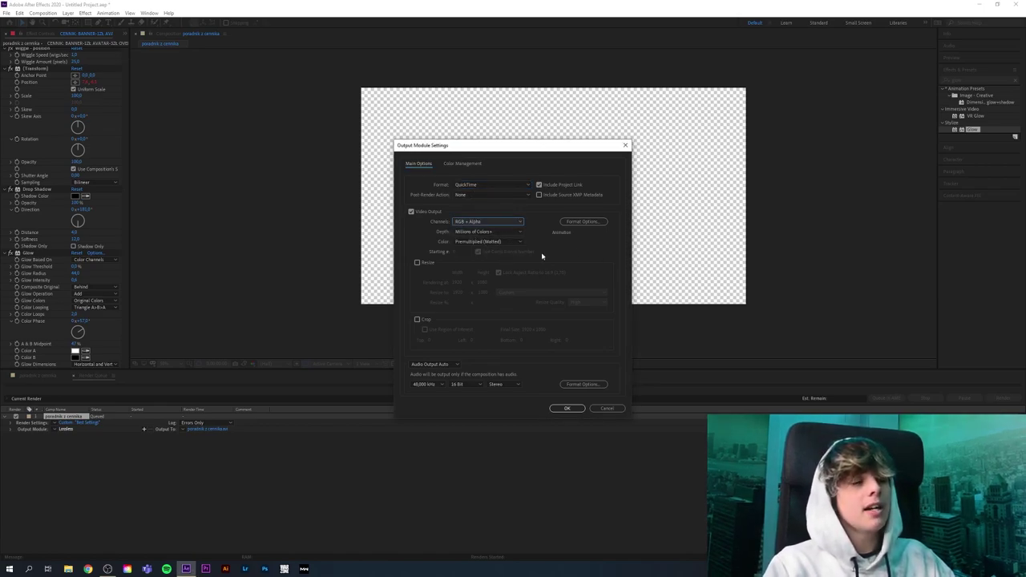
pyautogui.moveTo(520, 148); pyautogui.dragTo(781, 180)
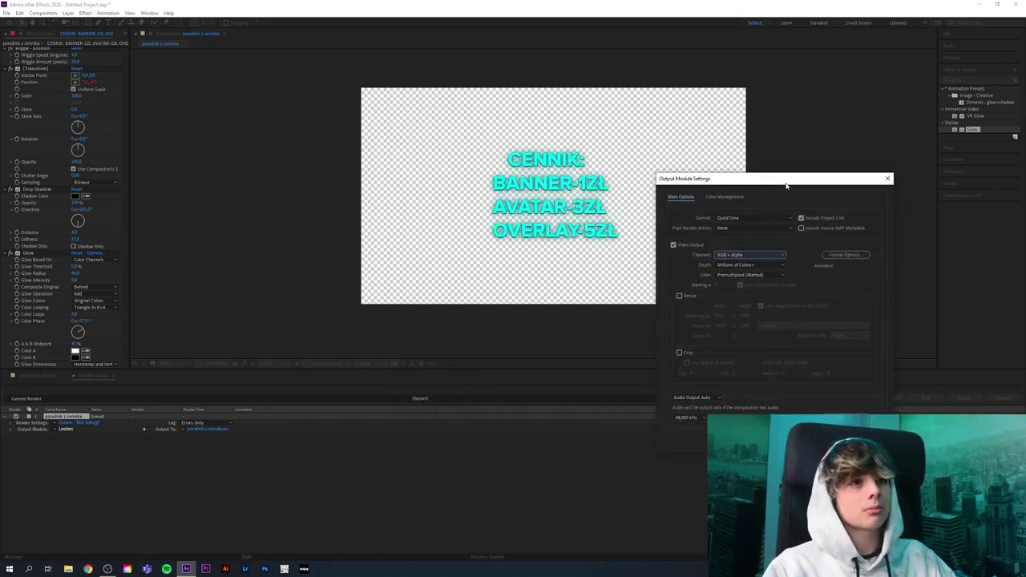
pyautogui.moveTo(780, 188); pyautogui.dragTo(582, 115)
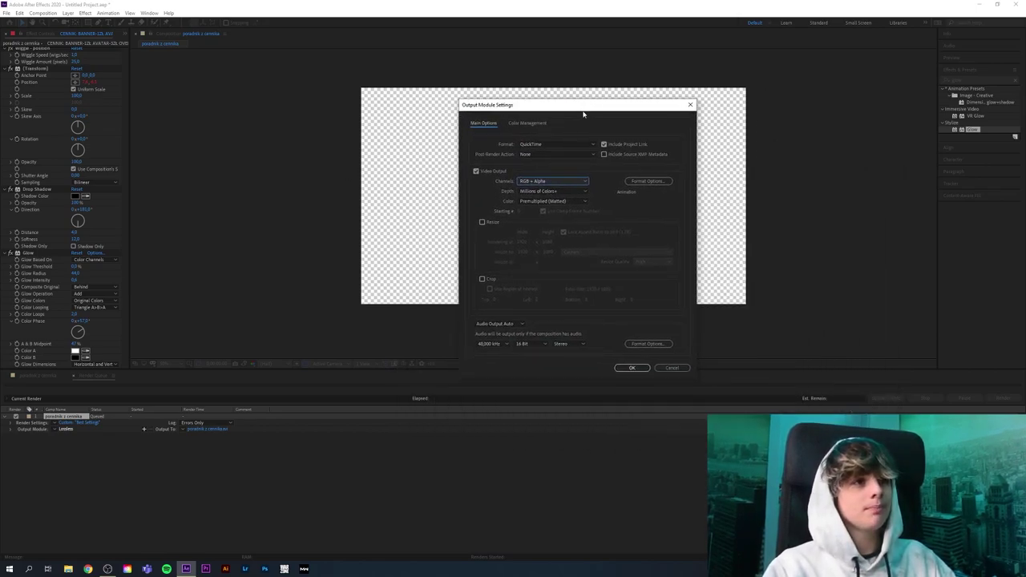
pyautogui.click(624, 367)
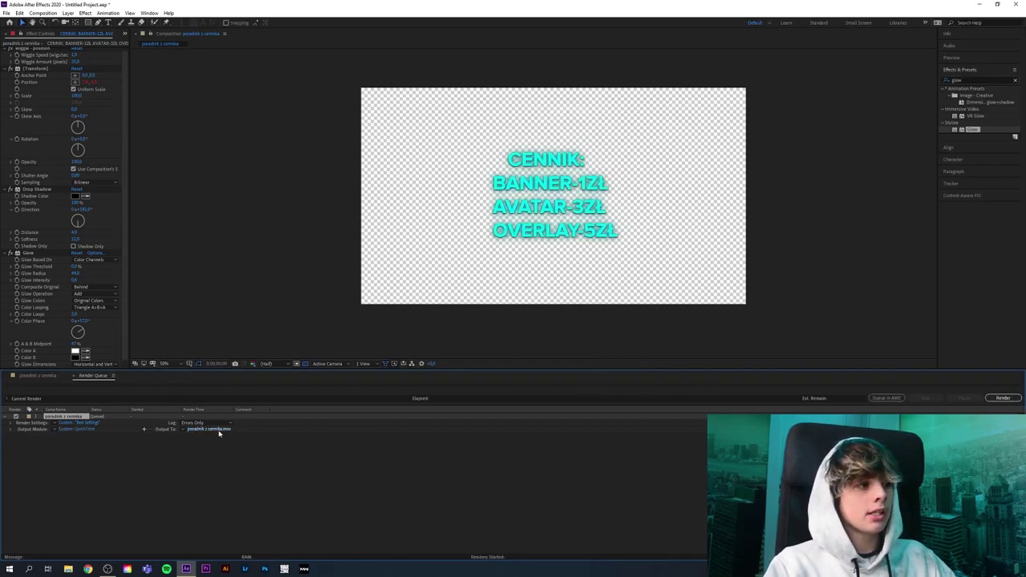
# Point the render output to the Pobrane folder as 'poradnik z cennika mp4.mov'.
pyautogui.click(216, 430)
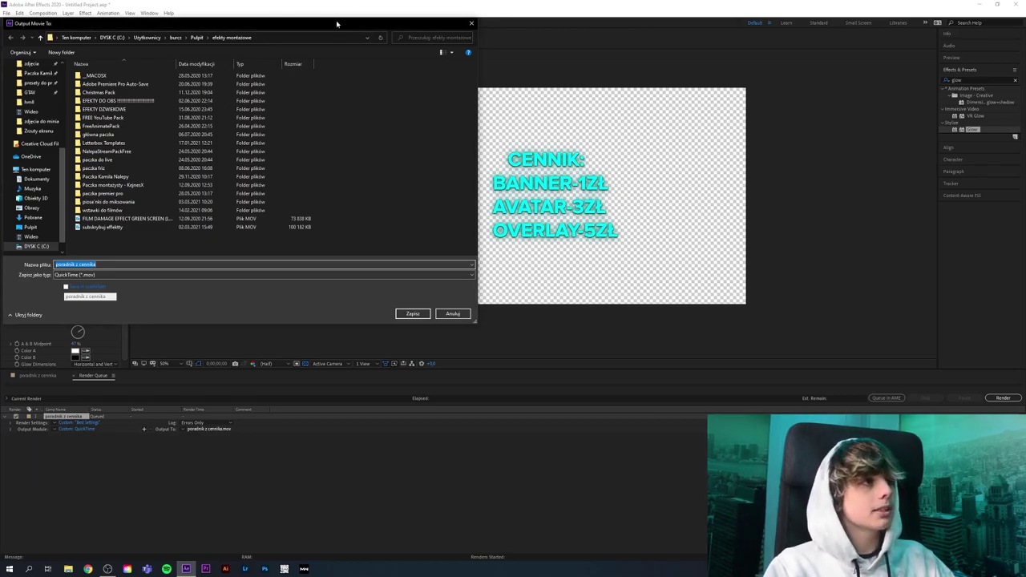
pyautogui.moveTo(325, 29); pyautogui.dragTo(638, 127)
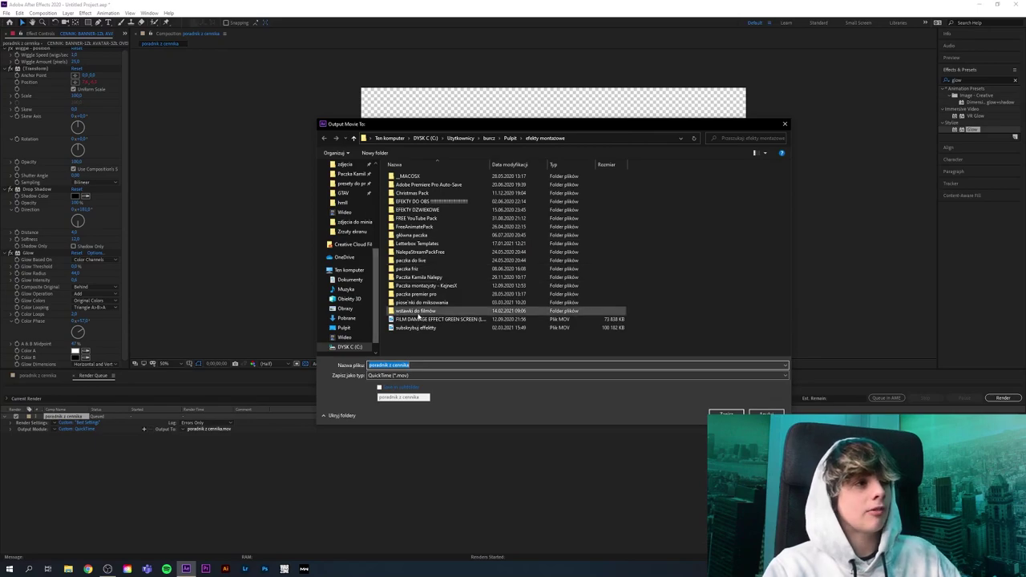
pyautogui.scroll(2, 346, 276)
pyautogui.scroll(2, 344, 278)
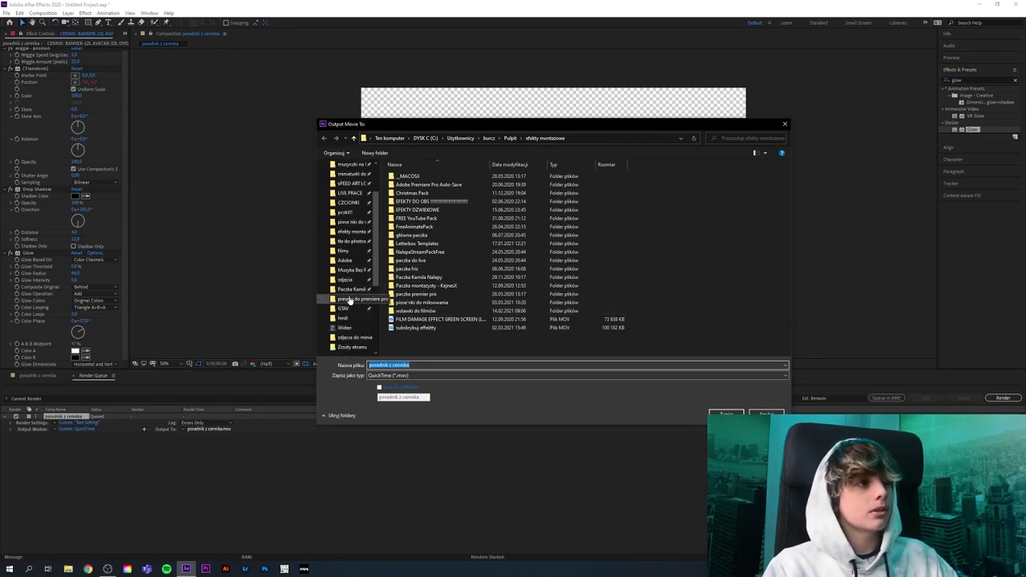
pyautogui.scroll(2, 355, 221)
pyautogui.click(348, 201)
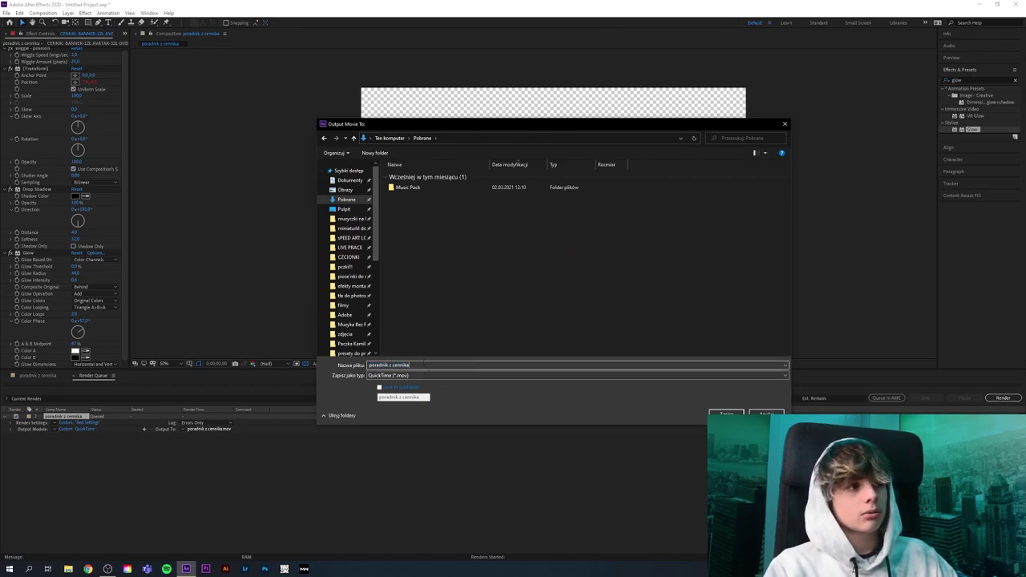
pyautogui.write(' mp4')
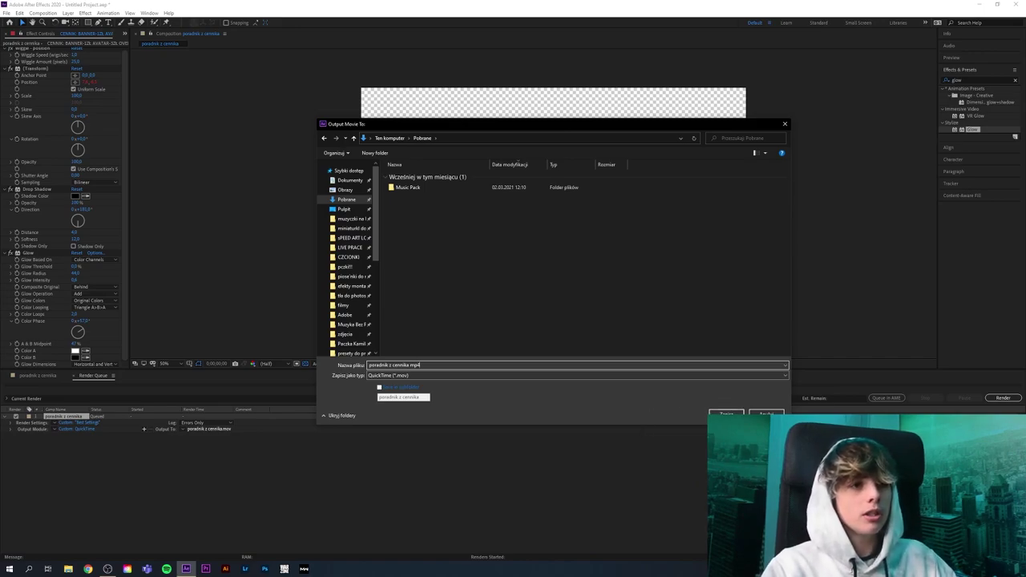
pyautogui.click(726, 415)
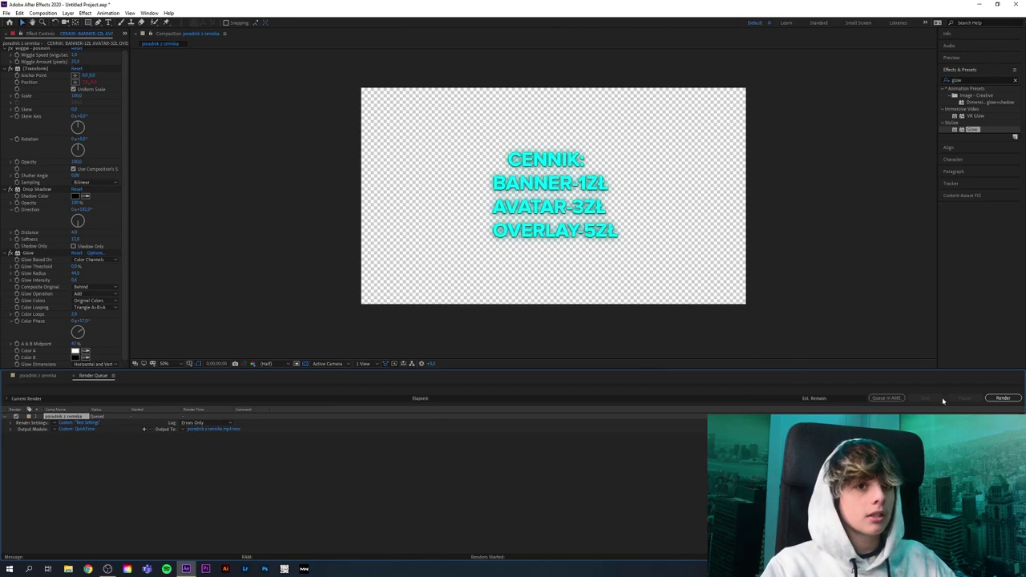
# Start rendering the queued poradnik z cennika composition.
pyautogui.click(1000, 397)
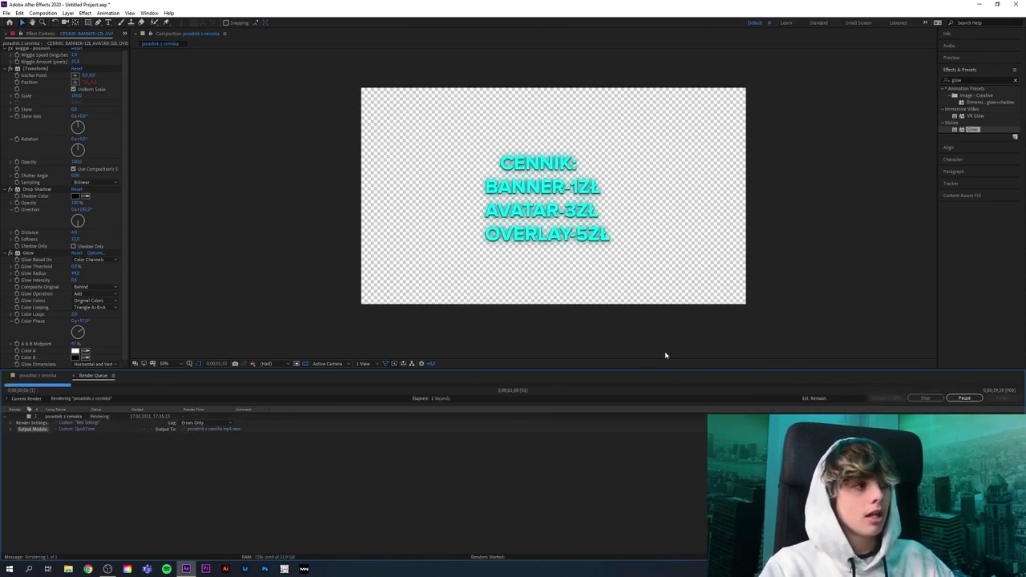